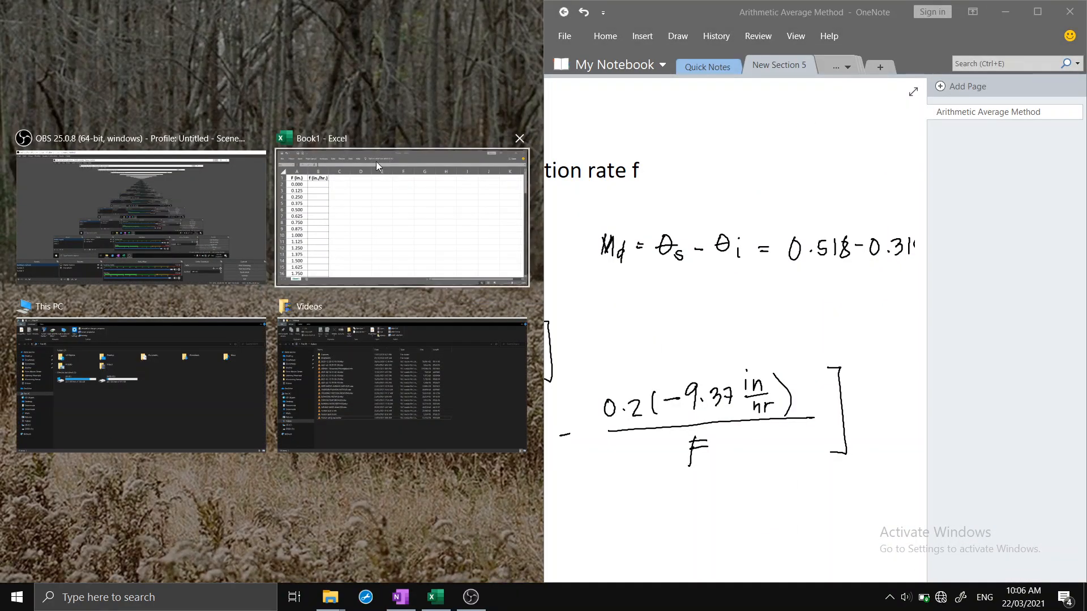
Place the Book1 Excel workbook beside OneNote and show the handwritten infiltration rate equation in full-page view.
{"action": "left_click", "coordinate": [359, 162]}
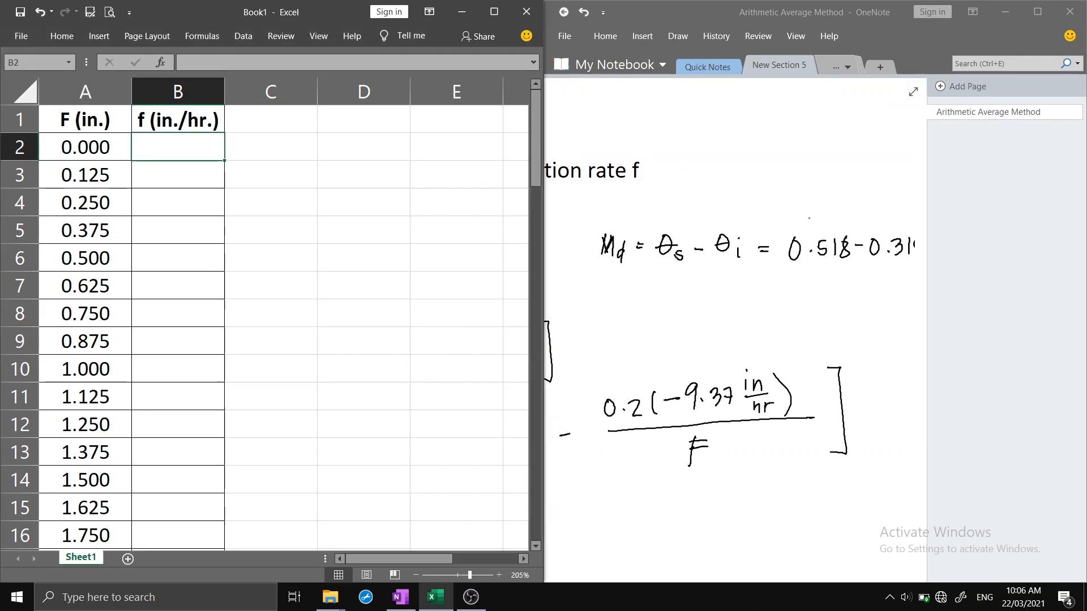
{"action": "left_click", "coordinate": [666, 35]}
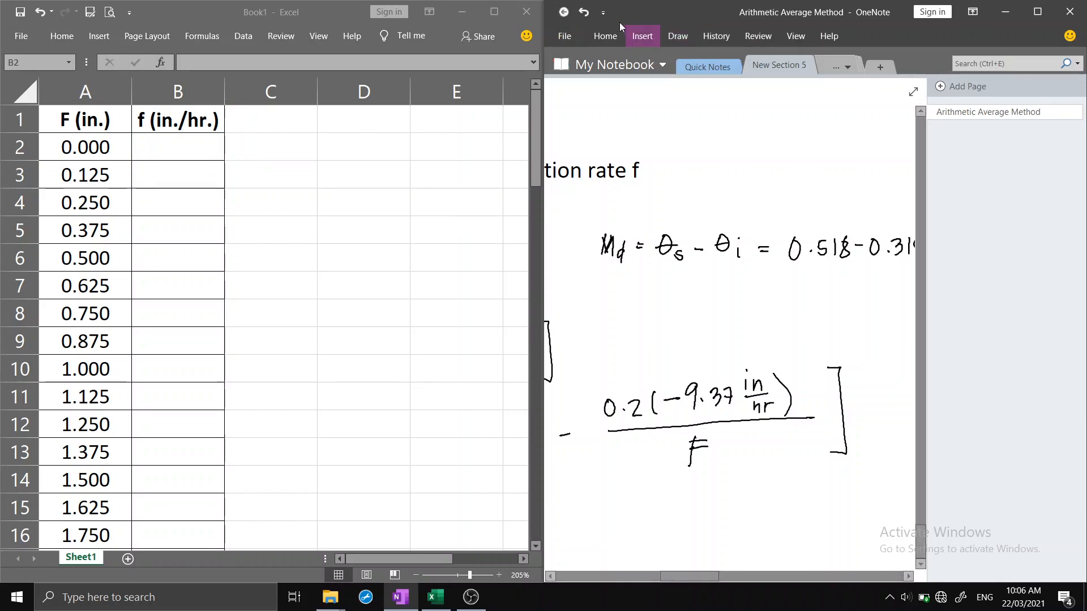
{"action": "left_click", "coordinate": [670, 38]}
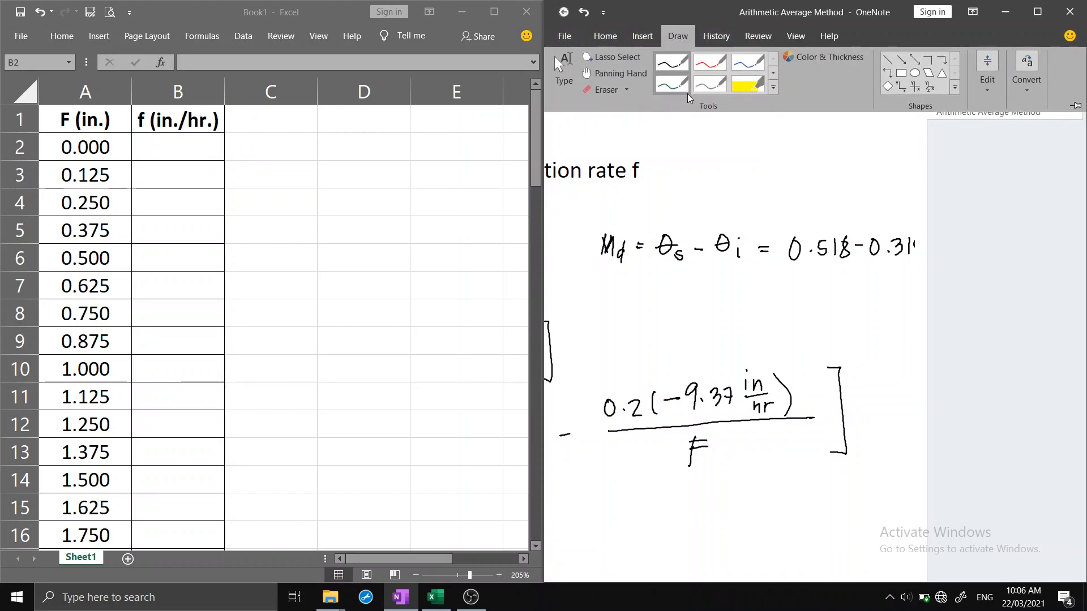
{"action": "left_click", "coordinate": [605, 77]}
{"action": "left_click_drag", "start_coordinate": [668, 253], "coordinate": [784, 182]}
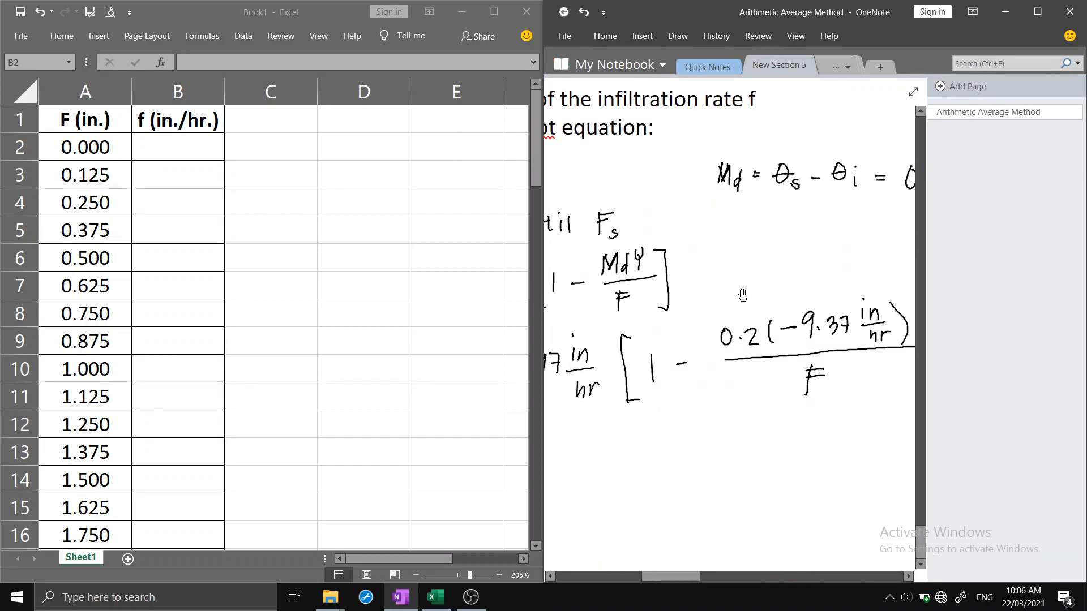
{"action": "scroll", "coordinate": [708, 287], "scroll_direction": "down", "scroll_amount": 3, "text": "ctrl"}
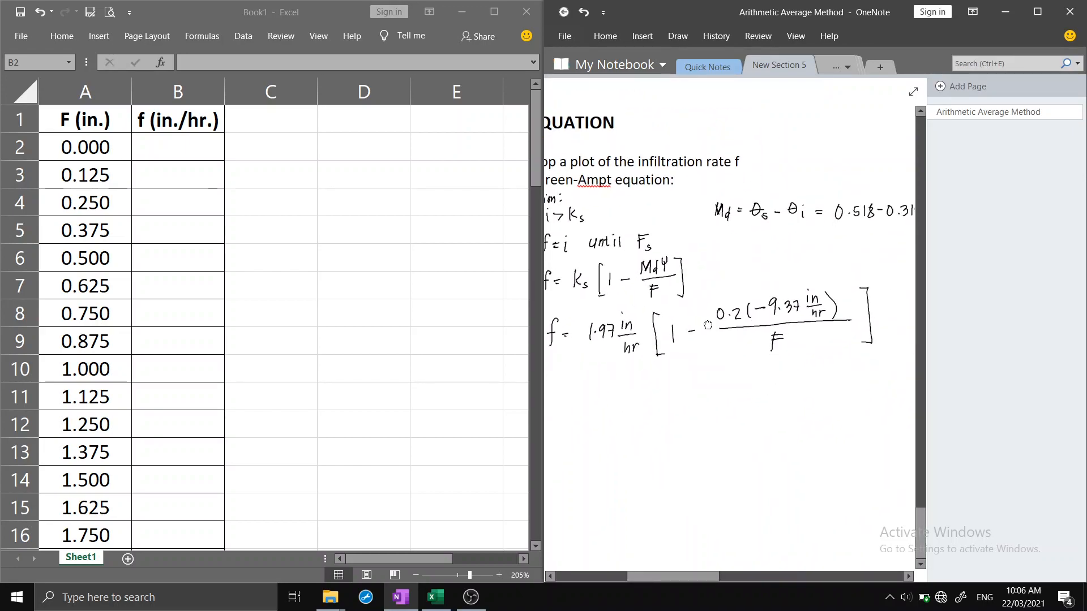
{"action": "left_click", "coordinate": [913, 91]}
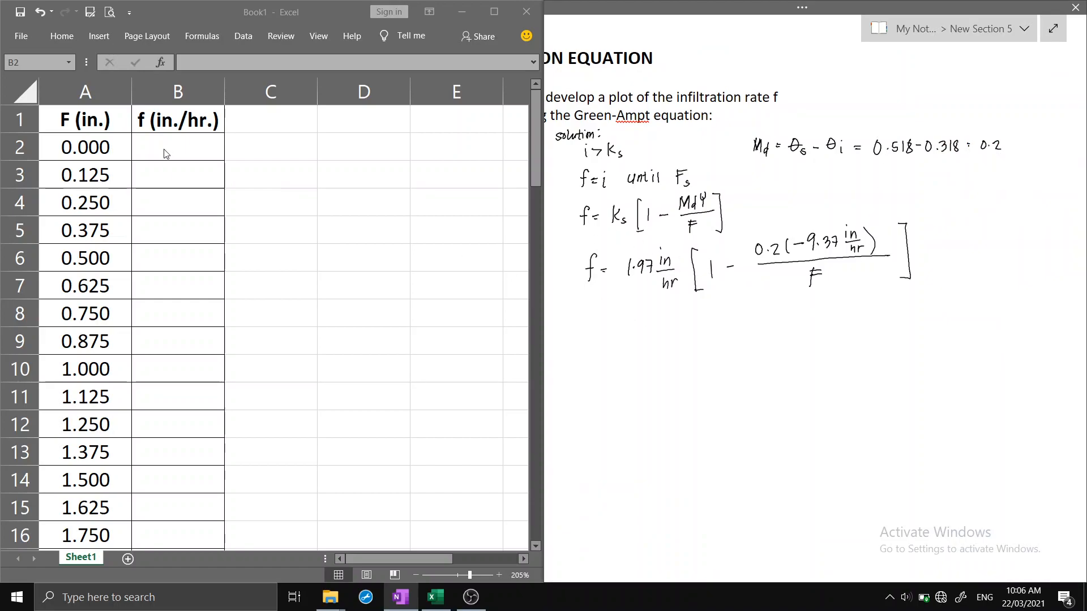
{"action": "scroll", "coordinate": [614, 292], "scroll_direction": "left", "scroll_amount": 2}
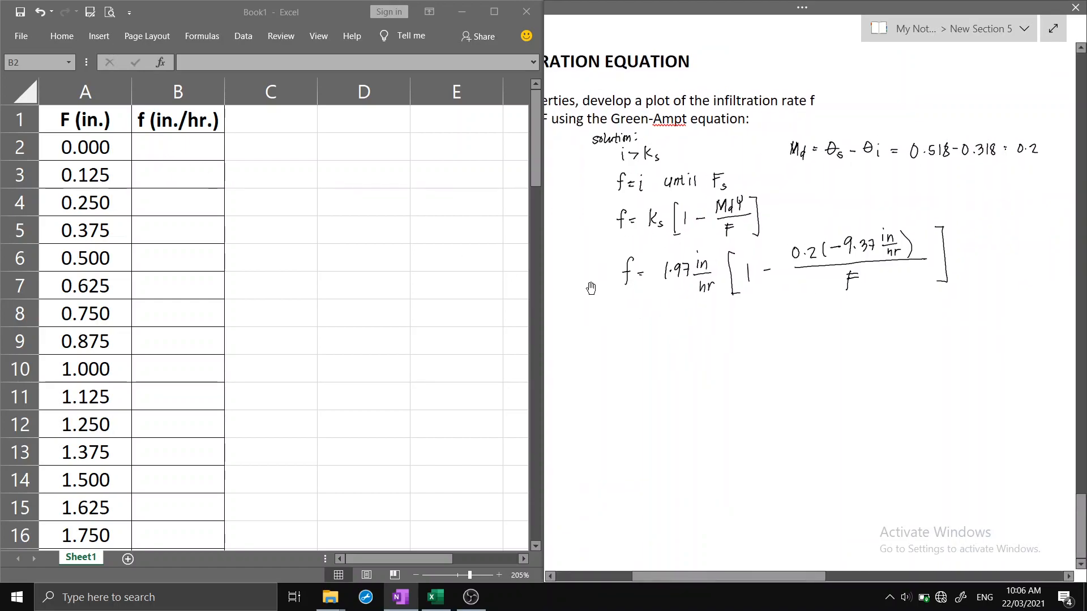
{"action": "left_click", "coordinate": [169, 153]}
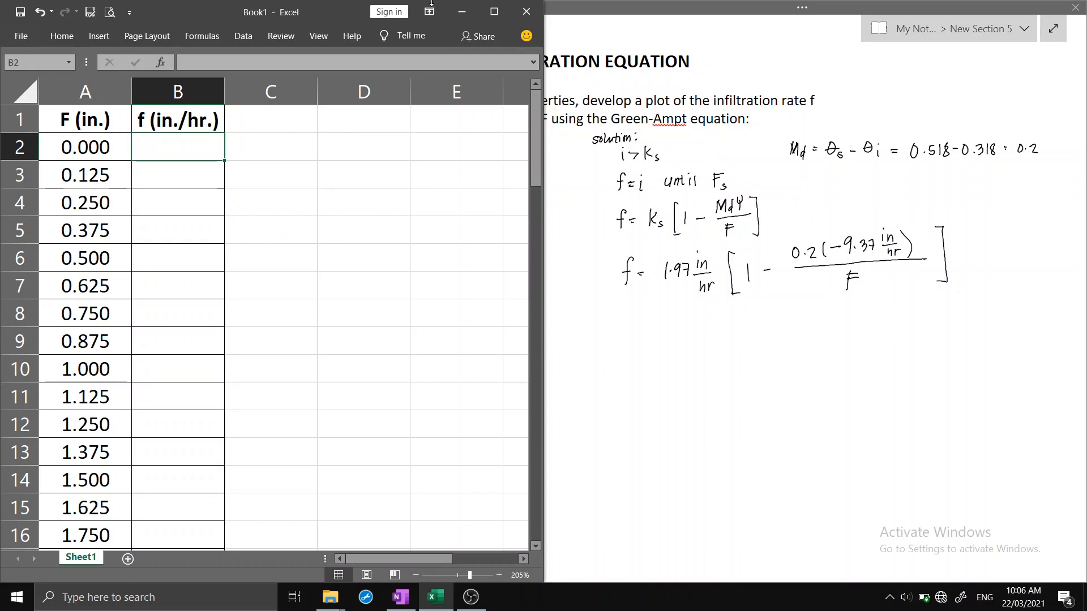
Minimize the workbook and maximize OneNote in full-page view, showing the Green-Ampt problem's soil properties and handwritten solution.
{"action": "left_click", "coordinate": [462, 12]}
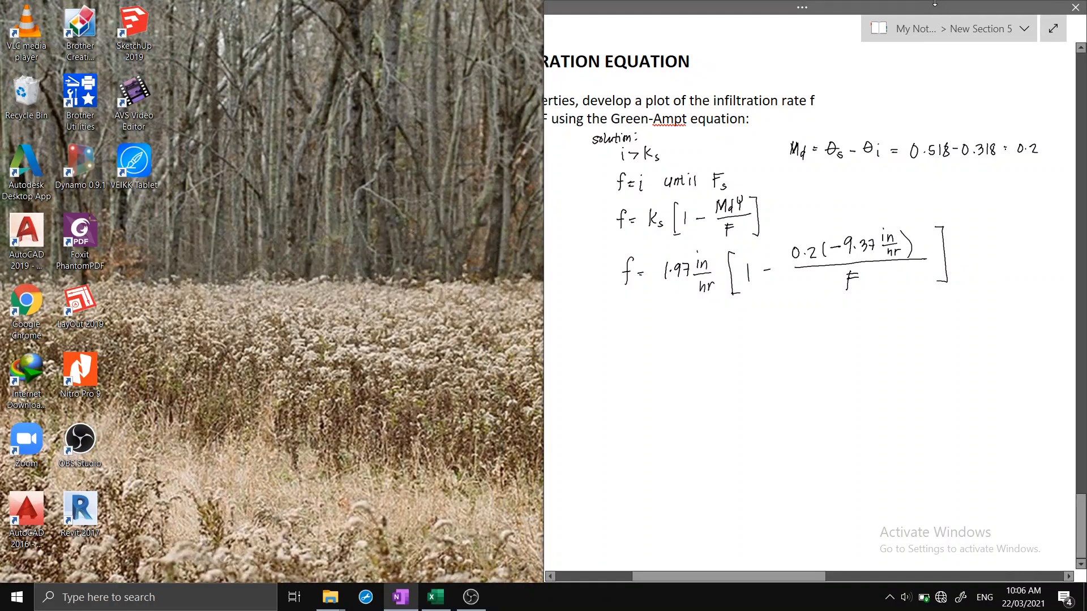
{"action": "left_click", "coordinate": [1052, 29]}
{"action": "left_click", "coordinate": [1038, 13]}
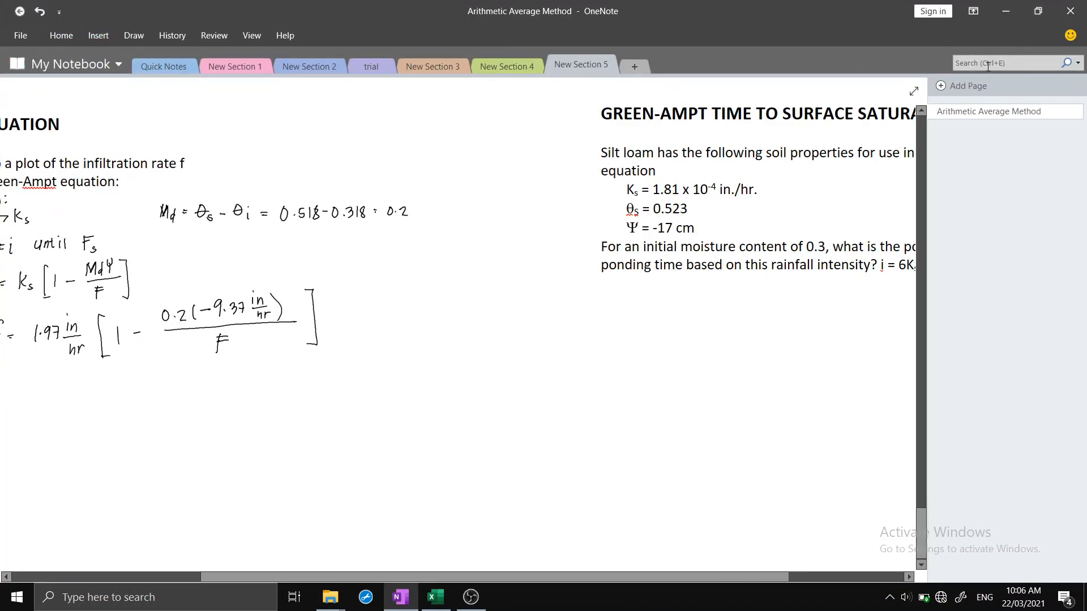
{"action": "left_click", "coordinate": [913, 90]}
{"action": "left_click_drag", "start_coordinate": [584, 573], "coordinate": [442, 576]}
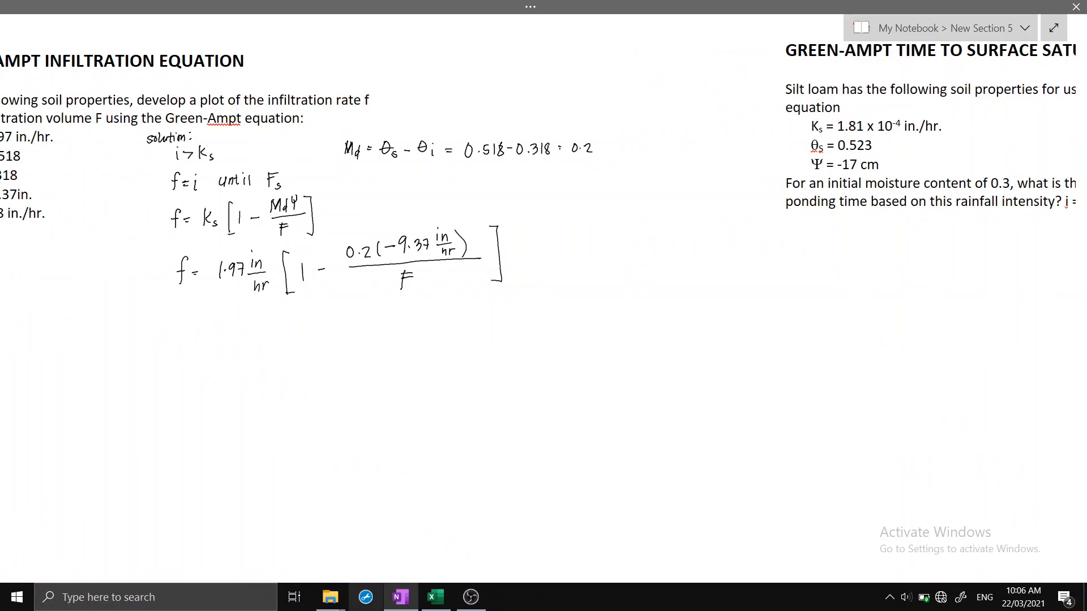
{"action": "left_click_drag", "start_coordinate": [168, 574], "coordinate": [76, 579]}
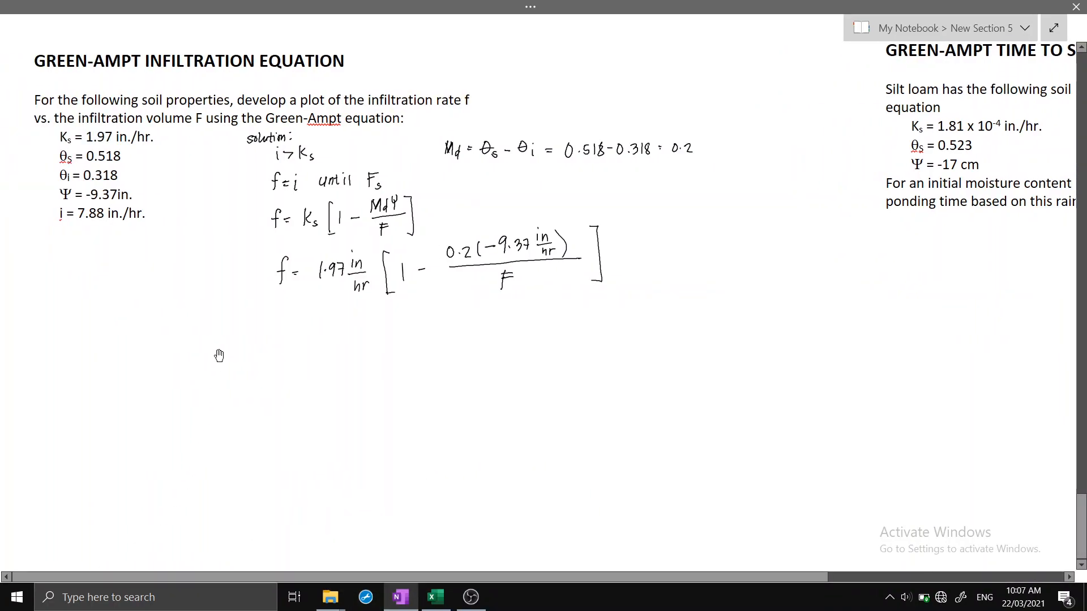
{"action": "scroll", "coordinate": [219, 355], "scroll_direction": "up", "scroll_amount": 2, "text": "ctrl"}
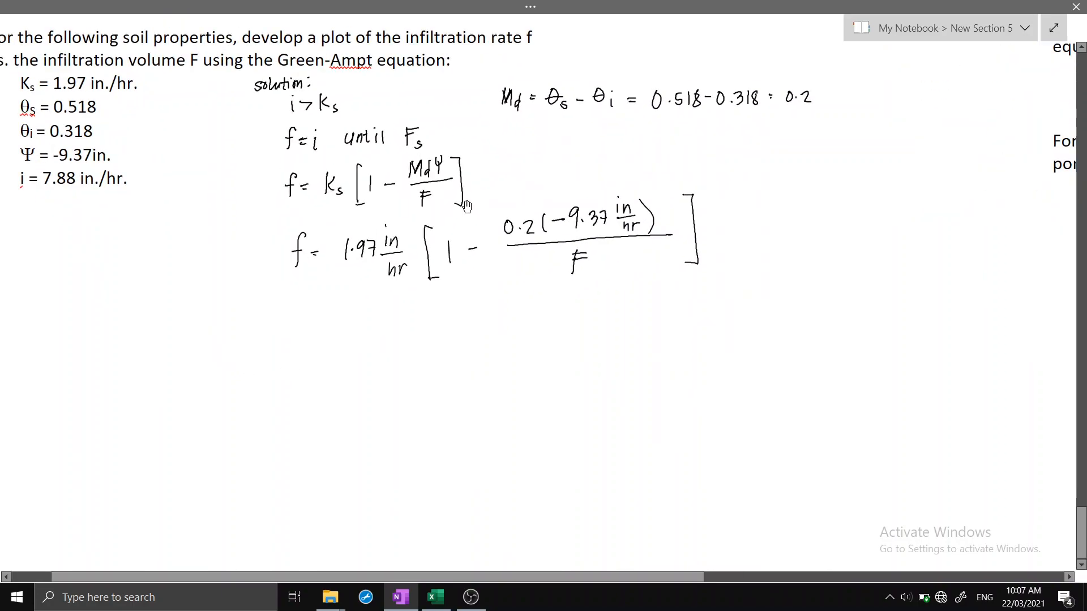
Handwrite the formula Fs = MdΨ / [1 − i/Ks] with a pen, below the given soil properties.
{"action": "left_click", "coordinate": [517, 8]}
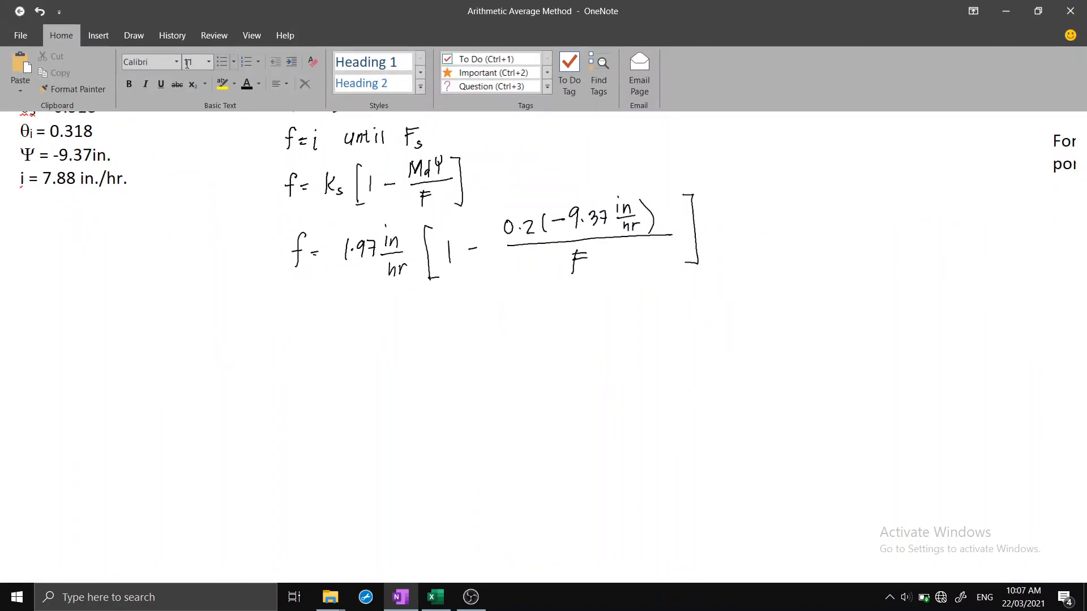
{"action": "left_click", "coordinate": [92, 43]}
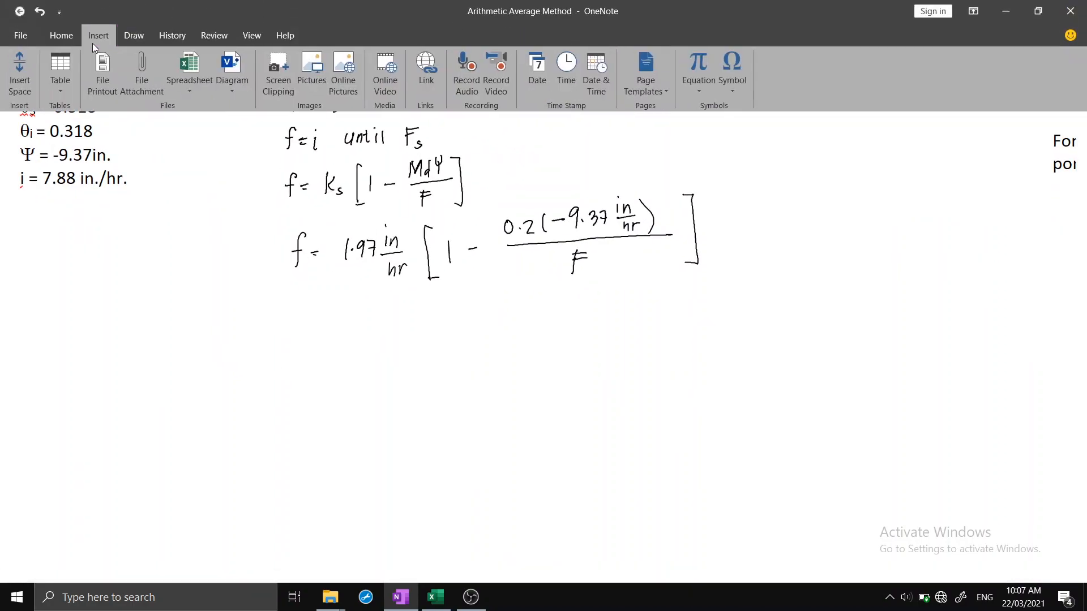
{"action": "left_click", "coordinate": [141, 36]}
{"action": "left_click", "coordinate": [146, 61]}
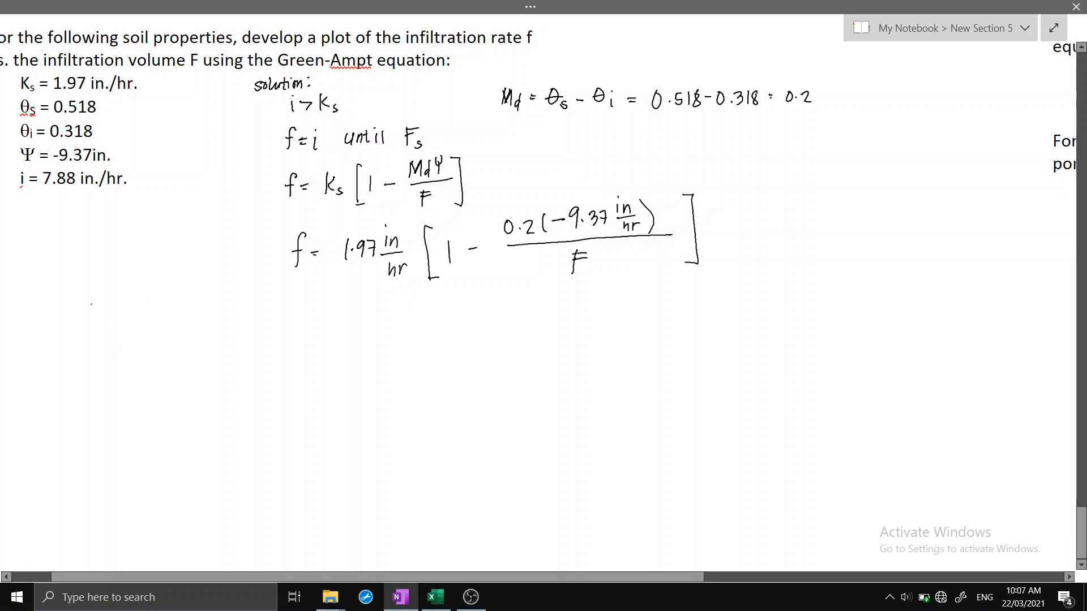
{"action": "mouse_move", "coordinate": [59, 318]}
{"action": "left_mouse_down"}
{"action": "mouse_move", "coordinate": [56, 343]}
{"action": "mouse_move", "coordinate": [71, 318]}
{"action": "left_mouse_up"}
{"action": "mouse_move", "coordinate": [56, 331]}
{"action": "left_mouse_down"}
{"action": "mouse_move", "coordinate": [67, 328]}
{"action": "mouse_move", "coordinate": [65, 343]}
{"action": "mouse_move", "coordinate": [89, 330]}
{"action": "left_mouse_up"}
{"action": "left_click_drag", "start_coordinate": [83, 335], "coordinate": [90, 334]}
{"action": "mouse_move", "coordinate": [112, 291]}
{"action": "left_mouse_down"}
{"action": "mouse_move", "coordinate": [135, 318]}
{"action": "mouse_move", "coordinate": [157, 293]}
{"action": "left_mouse_up"}
{"action": "left_click_drag", "start_coordinate": [104, 333], "coordinate": [195, 323]}
{"action": "mouse_move", "coordinate": [120, 345]}
{"action": "left_mouse_down"}
{"action": "mouse_move", "coordinate": [121, 364]}
{"action": "mouse_move", "coordinate": [187, 348]}
{"action": "mouse_move", "coordinate": [165, 377]}
{"action": "mouse_move", "coordinate": [177, 379]}
{"action": "left_mouse_up"}
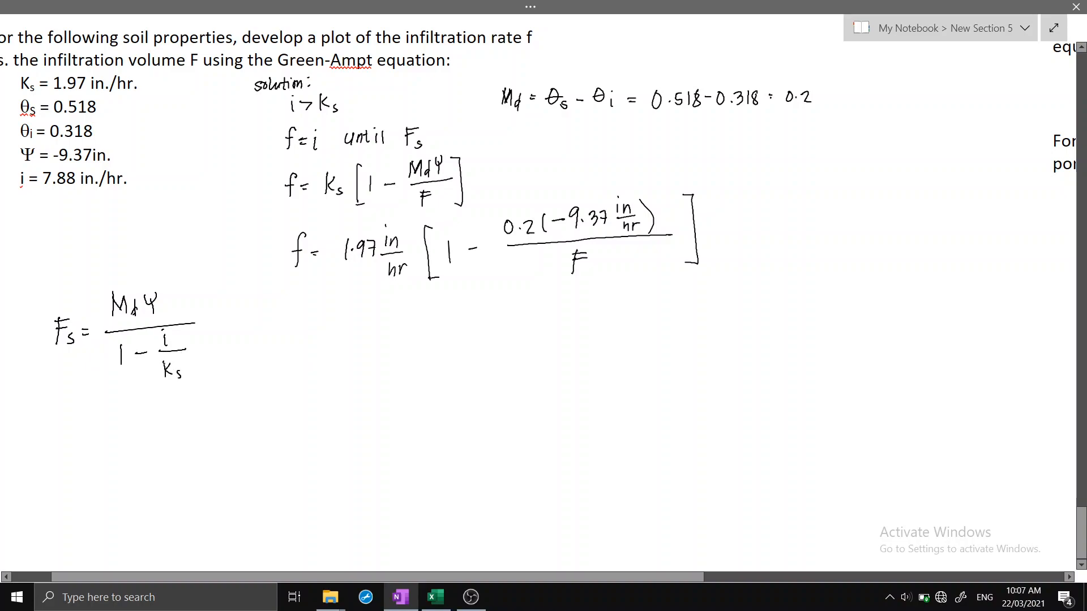
{"action": "left_click_drag", "start_coordinate": [112, 338], "coordinate": [125, 383]}
{"action": "left_click_drag", "start_coordinate": [182, 338], "coordinate": [204, 388]}
Handwrite the substituted numerator 0.2(−9.37 in/hr) to the right of the Fs formula.
{"action": "left_click", "coordinate": [305, 309]}
{"action": "left_click_drag", "start_coordinate": [294, 300], "coordinate": [338, 318]}
{"action": "left_click_drag", "start_coordinate": [339, 304], "coordinate": [351, 304]}
{"action": "mouse_move", "coordinate": [364, 298]}
{"action": "left_mouse_down"}
{"action": "mouse_move", "coordinate": [362, 315]}
{"action": "mouse_move", "coordinate": [382, 304]}
{"action": "mouse_move", "coordinate": [378, 315]}
{"action": "left_mouse_up"}
{"action": "left_click", "coordinate": [370, 311]}
{"action": "mouse_move", "coordinate": [386, 299]}
{"action": "left_mouse_down"}
{"action": "mouse_move", "coordinate": [395, 313]}
{"action": "mouse_move", "coordinate": [418, 308]}
{"action": "left_mouse_up"}
{"action": "mouse_move", "coordinate": [425, 291]}
{"action": "left_mouse_down"}
{"action": "mouse_move", "coordinate": [421, 315]}
{"action": "mouse_move", "coordinate": [446, 303]}
{"action": "mouse_move", "coordinate": [453, 317]}
{"action": "left_mouse_up"}
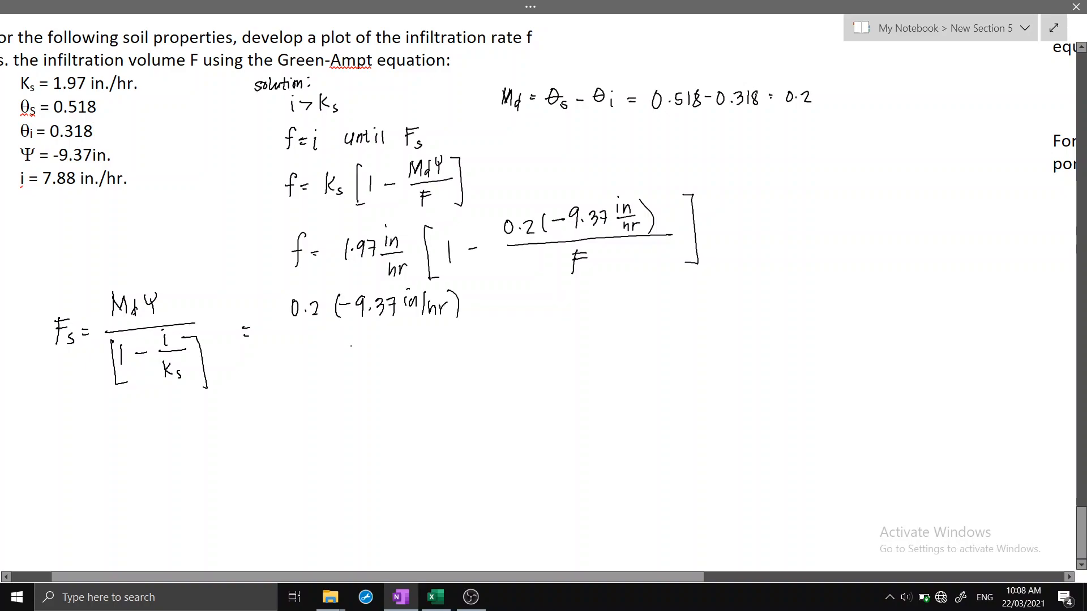
Handwrite the fraction bar and the bracketed denominator [1 − (7.88 in/hr)/(1.97 in/hr)] under the substituted numerator.
{"action": "left_click_drag", "start_coordinate": [288, 335], "coordinate": [481, 325]}
{"action": "mouse_move", "coordinate": [308, 352]}
{"action": "left_mouse_down"}
{"action": "mouse_move", "coordinate": [307, 377]}
{"action": "mouse_move", "coordinate": [346, 358]}
{"action": "left_mouse_up"}
{"action": "mouse_move", "coordinate": [378, 346]}
{"action": "left_mouse_down"}
{"action": "mouse_move", "coordinate": [385, 361]}
{"action": "mouse_move", "coordinate": [408, 343]}
{"action": "mouse_move", "coordinate": [440, 358]}
{"action": "mouse_move", "coordinate": [454, 344]}
{"action": "mouse_move", "coordinate": [459, 362]}
{"action": "mouse_move", "coordinate": [491, 343]}
{"action": "left_mouse_up"}
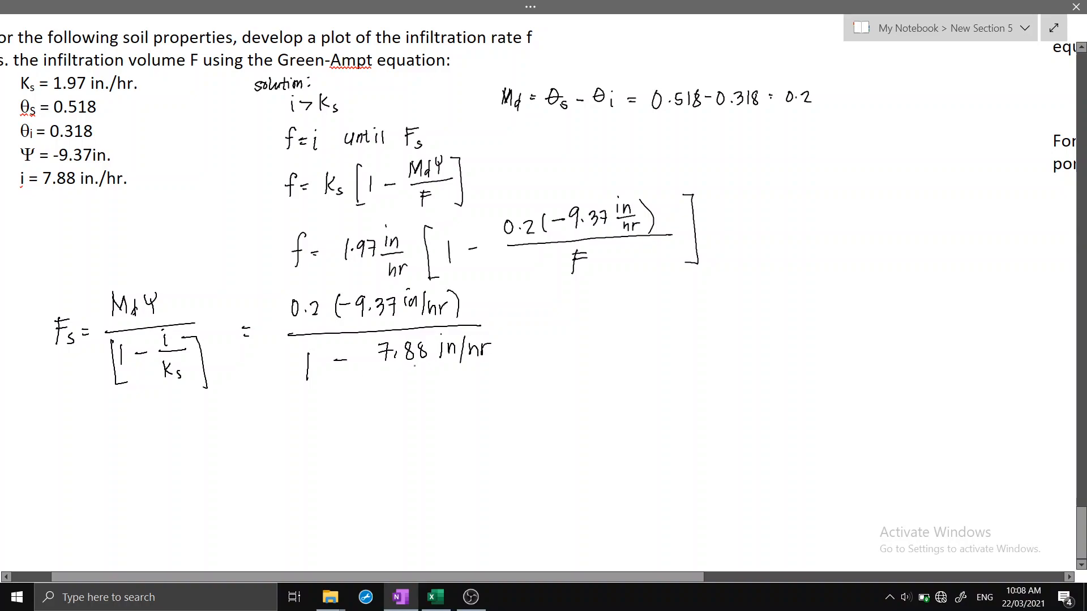
{"action": "left_click_drag", "start_coordinate": [373, 373], "coordinate": [507, 360]}
{"action": "mouse_move", "coordinate": [386, 381]}
{"action": "left_mouse_down"}
{"action": "mouse_move", "coordinate": [385, 400]}
{"action": "mouse_move", "coordinate": [403, 386]}
{"action": "mouse_move", "coordinate": [404, 397]}
{"action": "mouse_move", "coordinate": [454, 396]}
{"action": "mouse_move", "coordinate": [457, 405]}
{"action": "left_mouse_up"}
{"action": "left_click", "coordinate": [395, 389]}
{"action": "mouse_move", "coordinate": [472, 378]}
{"action": "left_mouse_down"}
{"action": "mouse_move", "coordinate": [479, 398]}
{"action": "mouse_move", "coordinate": [495, 382]}
{"action": "left_mouse_up"}
{"action": "left_click_drag", "start_coordinate": [507, 336], "coordinate": [514, 396]}
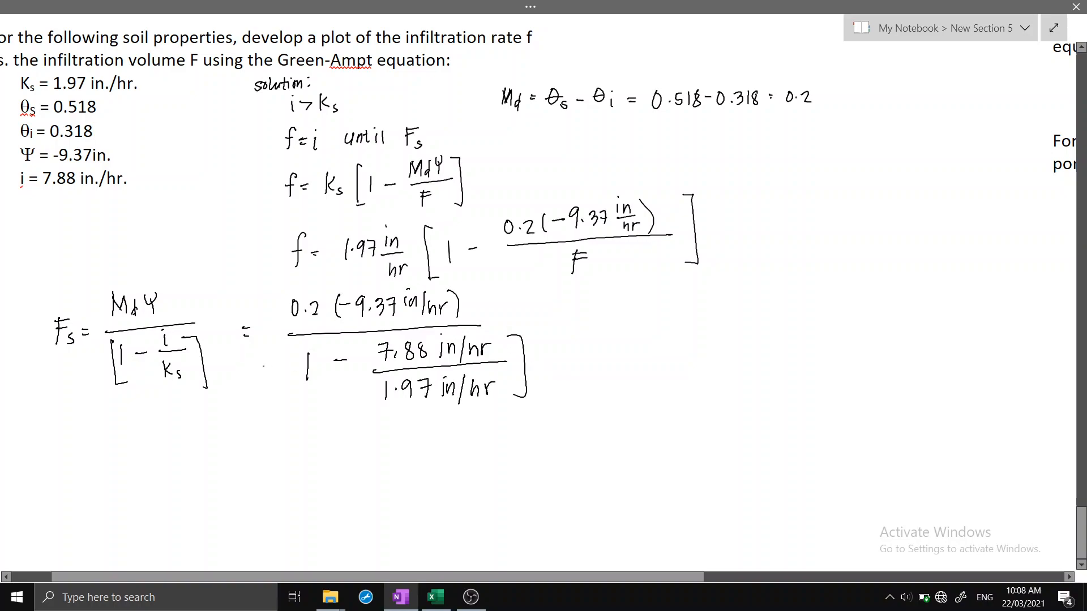
{"action": "left_click_drag", "start_coordinate": [294, 343], "coordinate": [303, 404]}
Extend the fraction bar, then handwrite the result = 0.625 in and underline it.
{"action": "left_click_drag", "start_coordinate": [481, 325], "coordinate": [575, 324]}
{"action": "left_click_drag", "start_coordinate": [597, 319], "coordinate": [630, 331]}
{"action": "mouse_move", "coordinate": [641, 321]}
{"action": "left_mouse_down"}
{"action": "mouse_move", "coordinate": [645, 338]}
{"action": "mouse_move", "coordinate": [700, 337]}
{"action": "left_mouse_up"}
{"action": "left_click", "coordinate": [686, 313]}
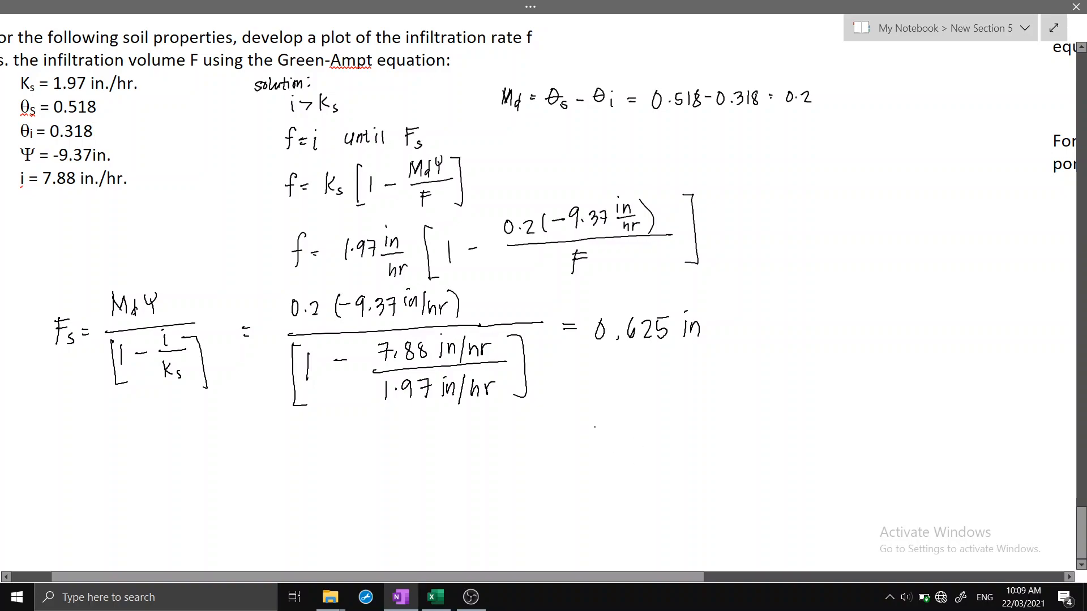
{"action": "left_click_drag", "start_coordinate": [588, 352], "coordinate": [705, 344]}
Dock OneNote beside the Excel workbook and show the f and Fs equations in full-page view.
{"action": "left_click", "coordinate": [1051, 29]}
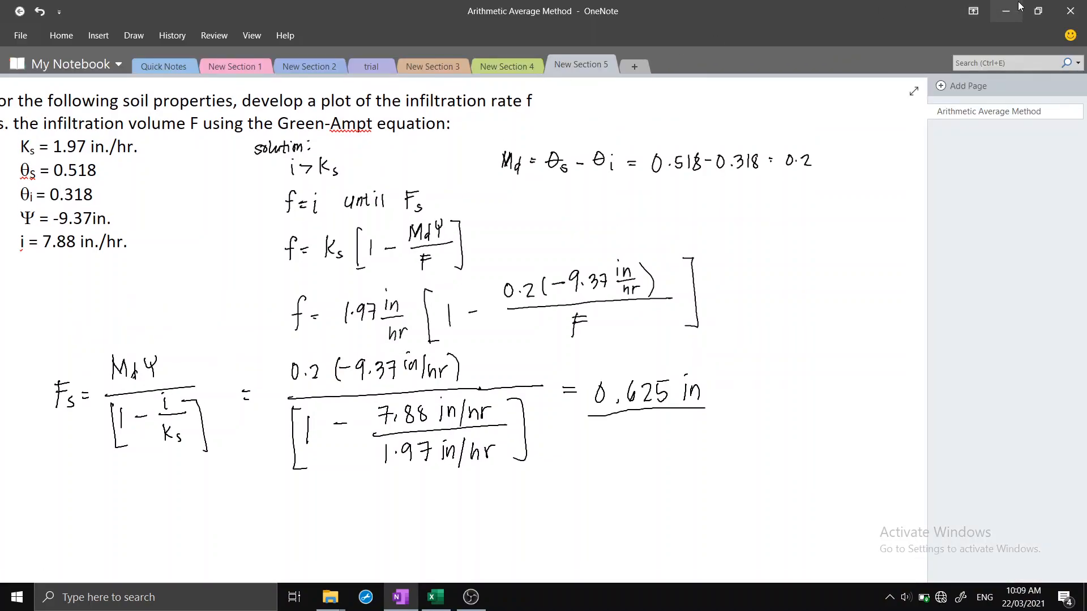
{"action": "left_click", "coordinate": [1036, 11]}
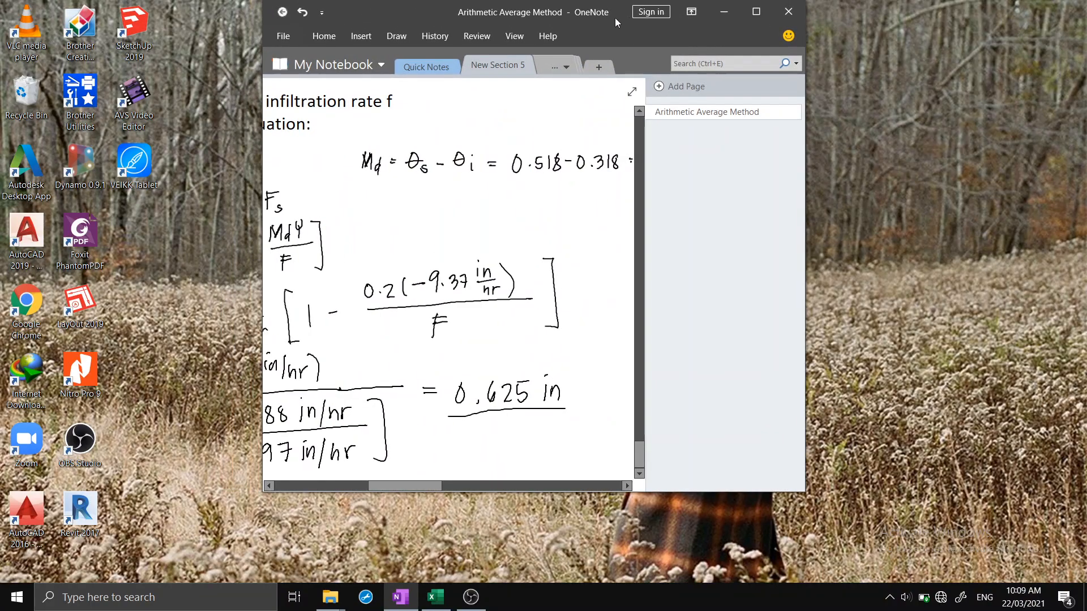
{"action": "left_click_drag", "start_coordinate": [508, 22], "coordinate": [1084, 22]}
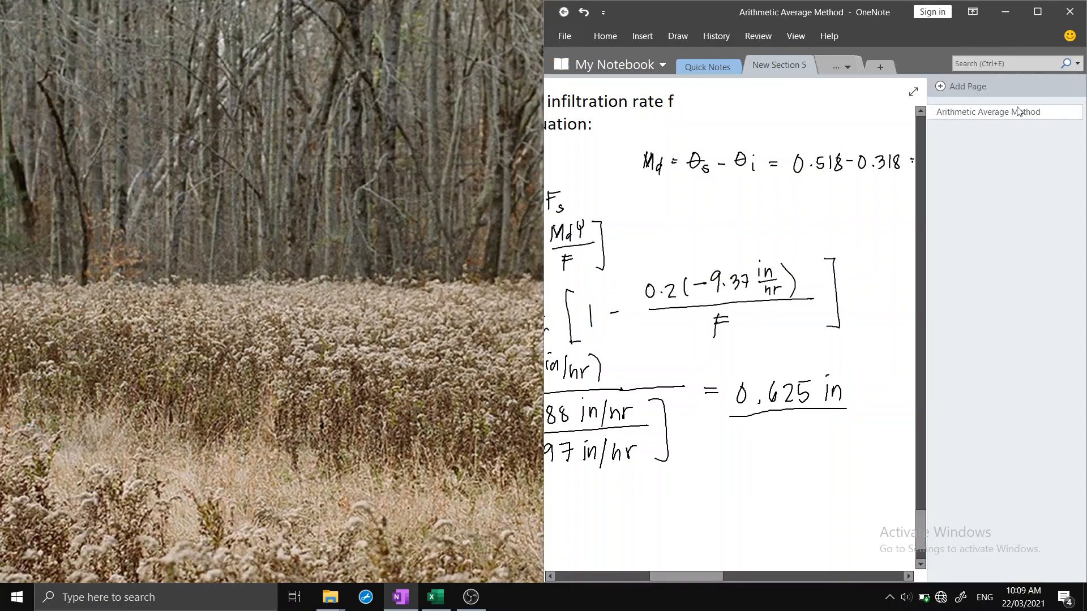
{"action": "left_click", "coordinate": [117, 212]}
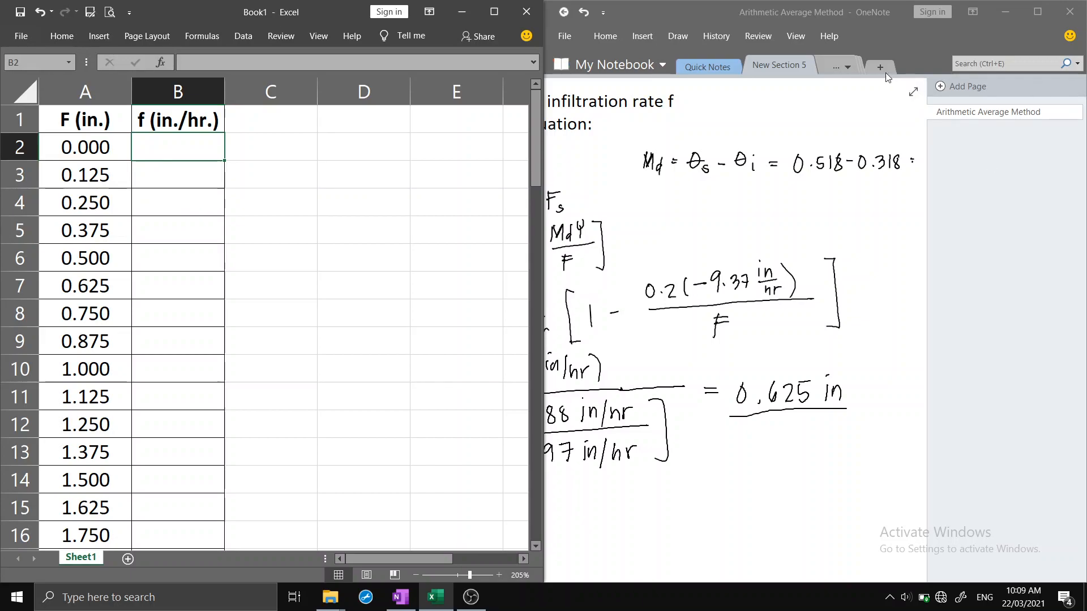
{"action": "left_click", "coordinate": [912, 91]}
{"action": "left_click_drag", "start_coordinate": [729, 575], "coordinate": [674, 575]}
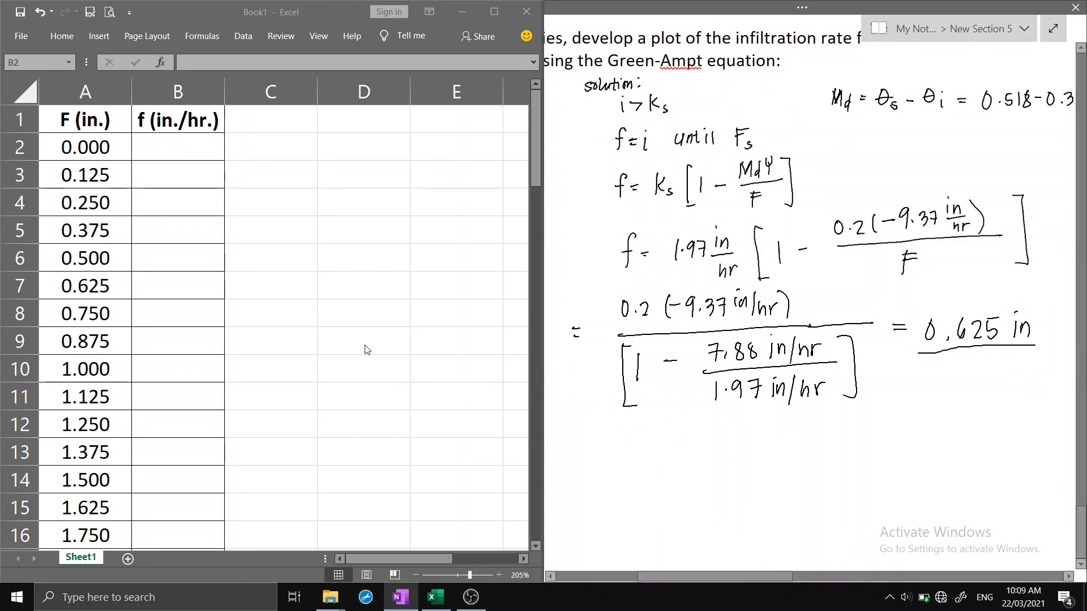
Enter 7.88 as the infiltration rate in cell B2 and fill it down to B7.
{"action": "left_click", "coordinate": [168, 150]}
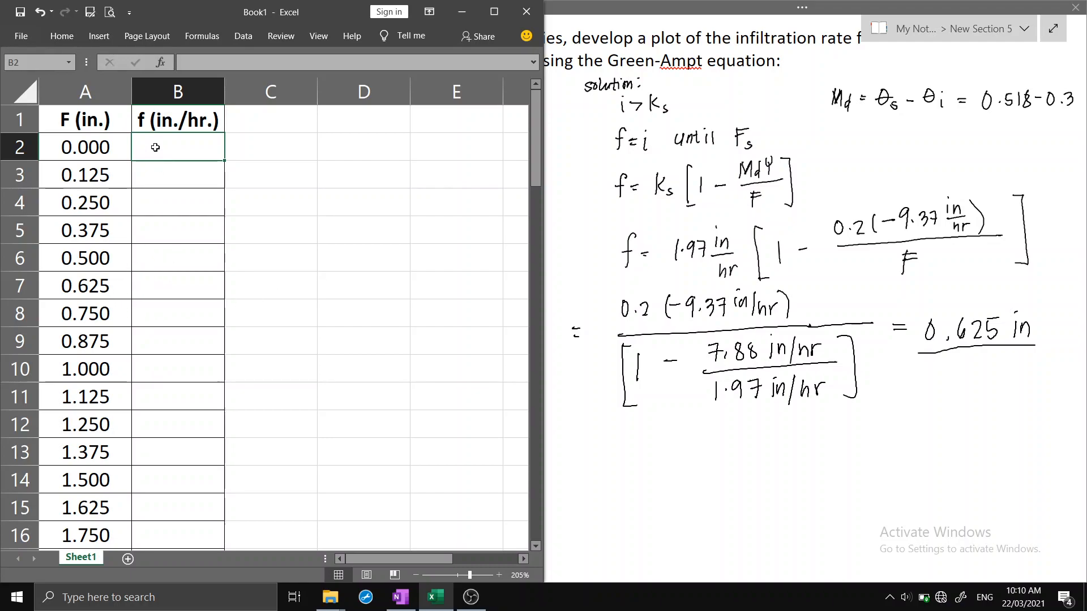
{"action": "type", "text": "7.88"}
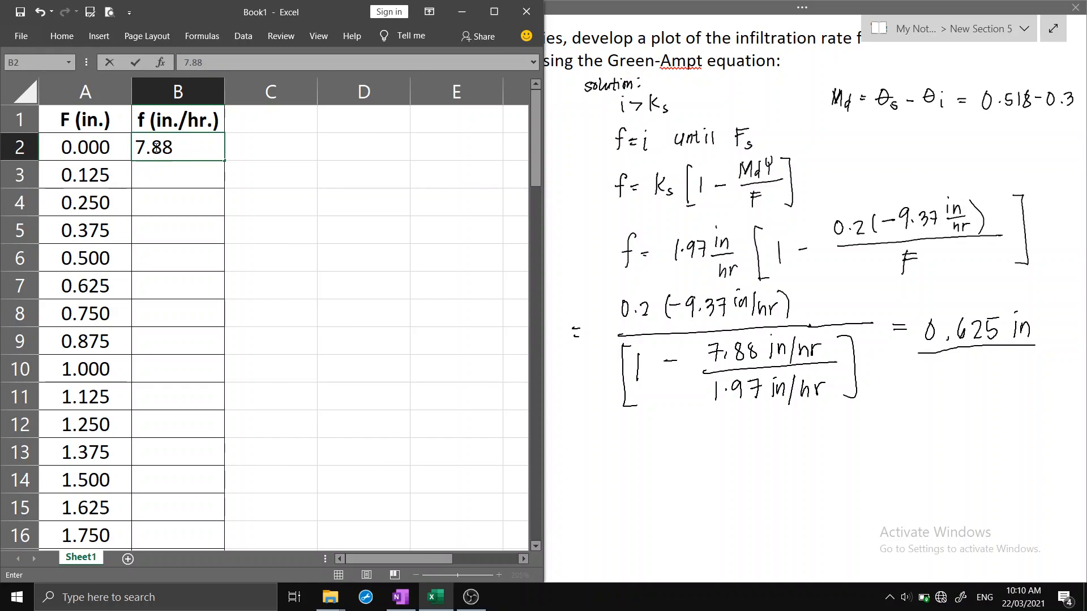
{"action": "key", "text": "Return"}
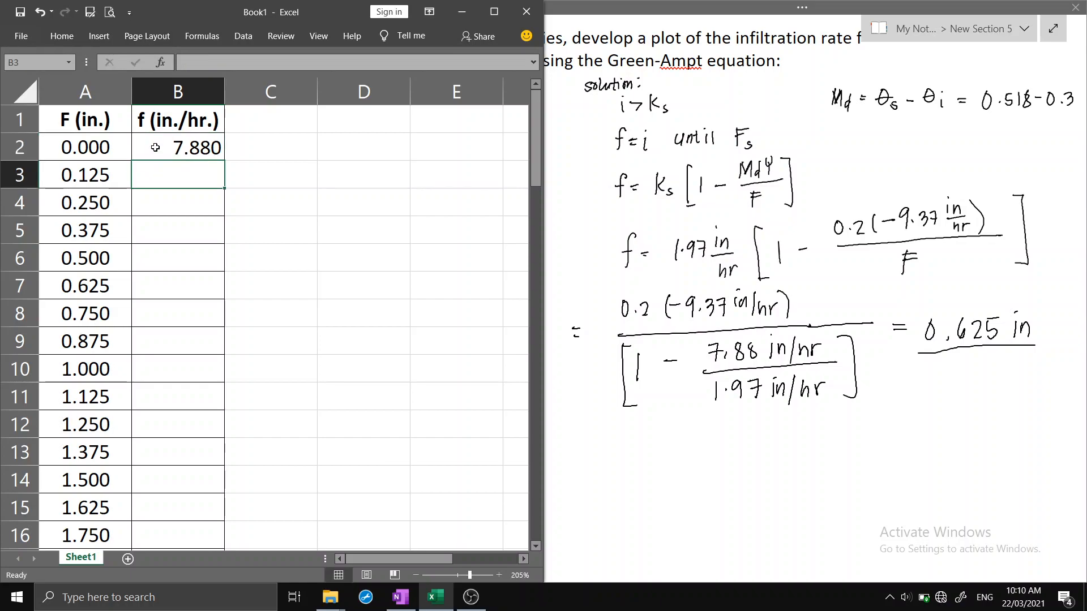
{"action": "left_click", "coordinate": [157, 148]}
{"action": "left_click_drag", "start_coordinate": [224, 161], "coordinate": [225, 286]}
Start the infiltration rate formula in cell B8 with =1.97*(1-((.2)(-9.37))/.
{"action": "left_click", "coordinate": [160, 314]}
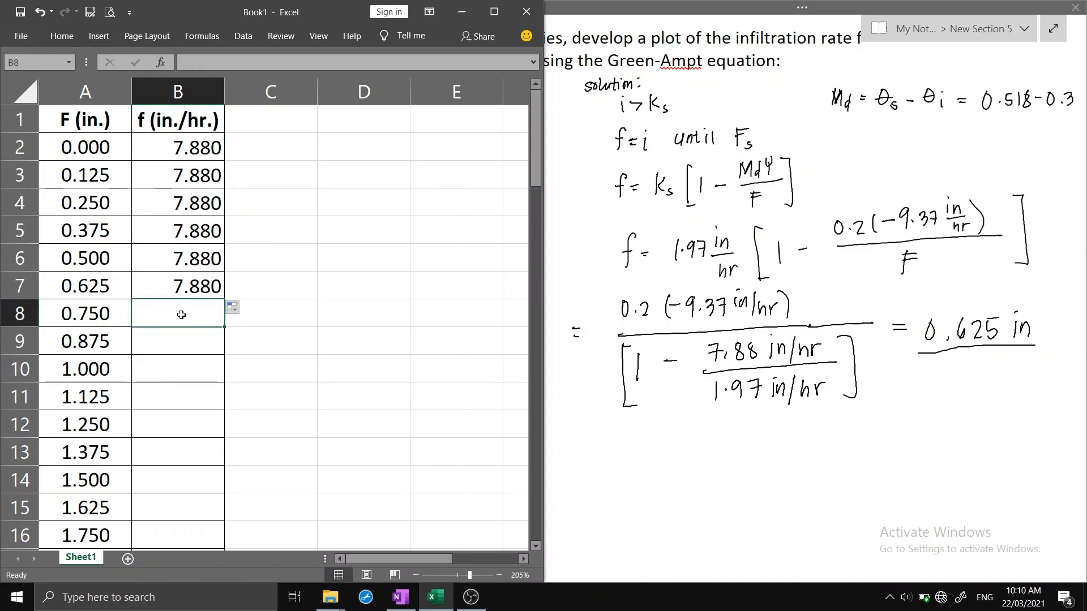
{"action": "left_click", "coordinate": [199, 66]}
{"action": "type", "text": "="}
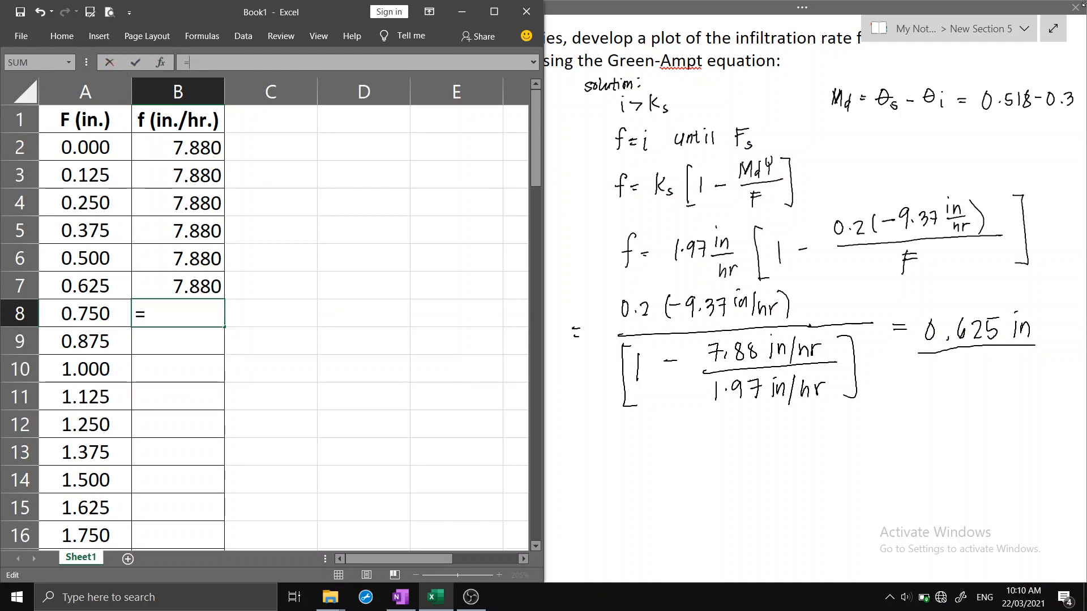
{"action": "type", "text": "1.97*("}
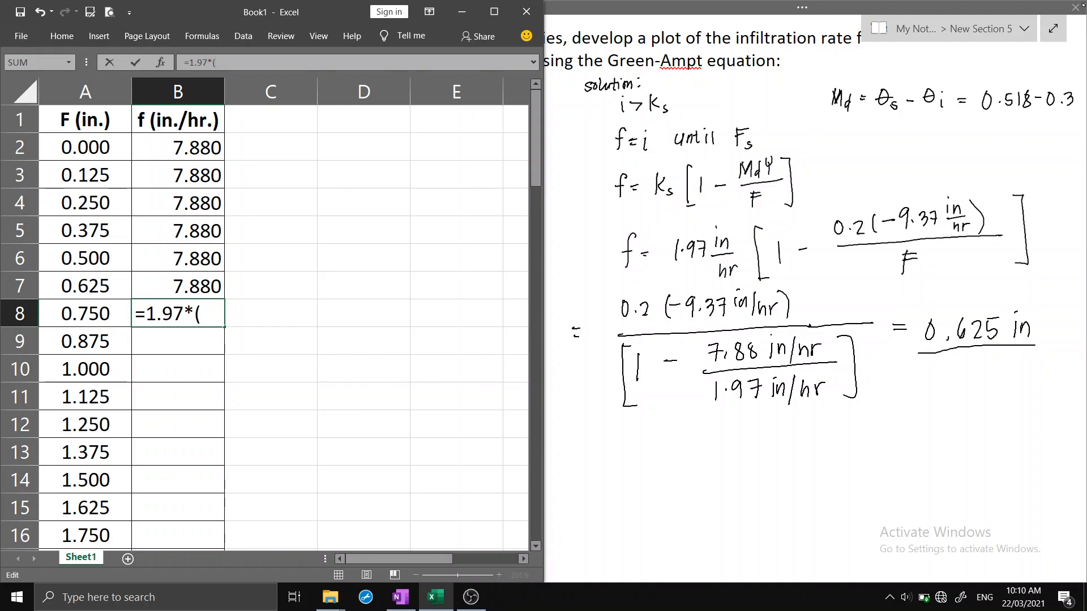
{"action": "type", "text": "1-(("}
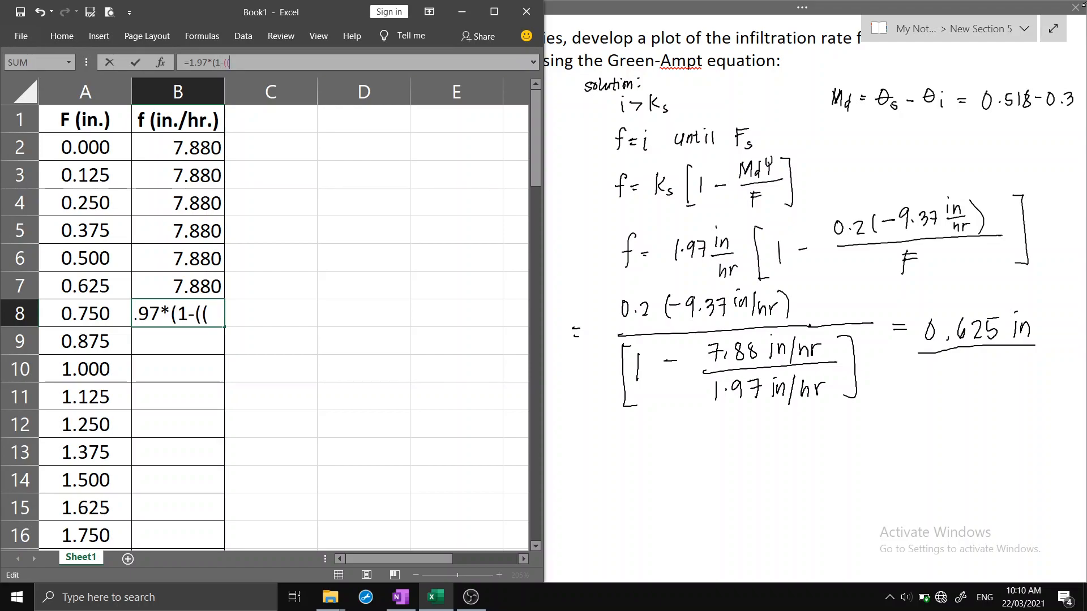
{"action": "type", "text": ".2"}
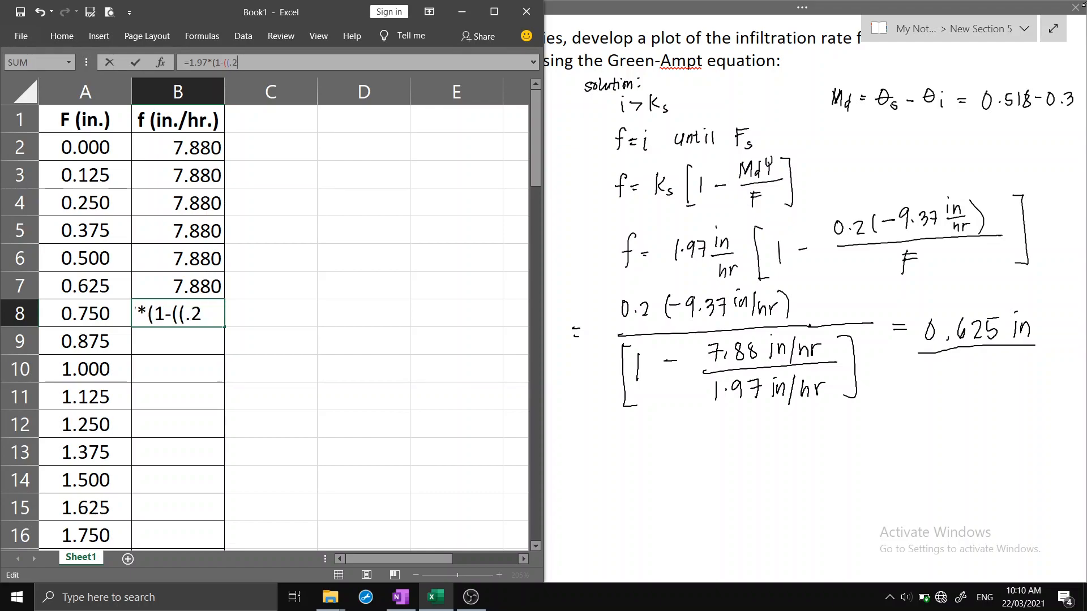
{"action": "type", "text": ")(-9.37"}
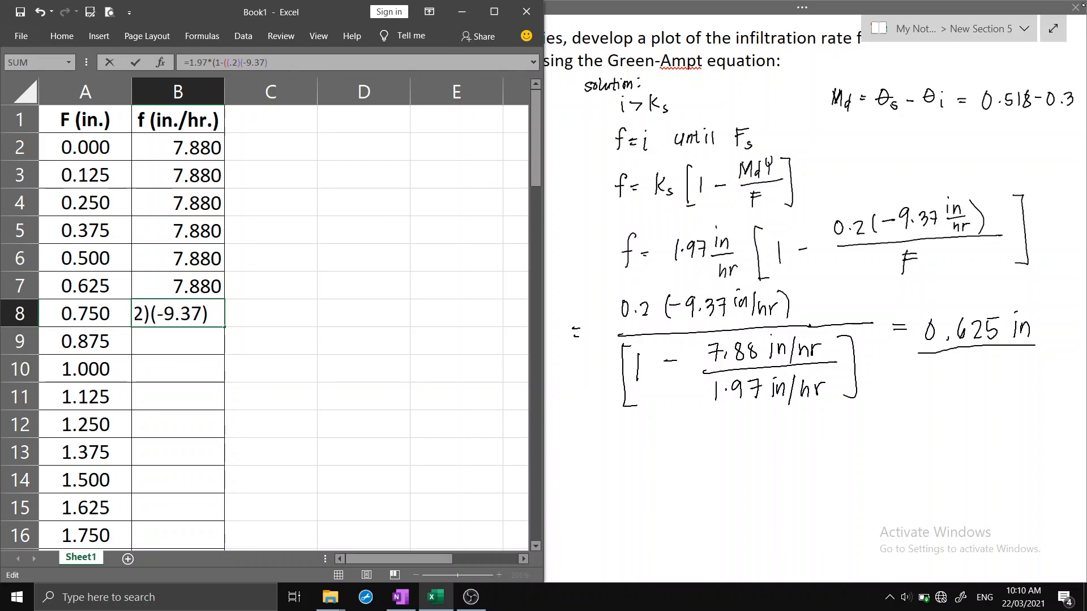
{"action": "type", "text": ")/"}
Complete the B8 formula as =1.97*(1-(((.2)*(-9.37))/A8)), balancing its parentheses and accepting the suggested correction.
{"action": "left_click", "coordinate": [223, 63]}
{"action": "type", "text": "-"}
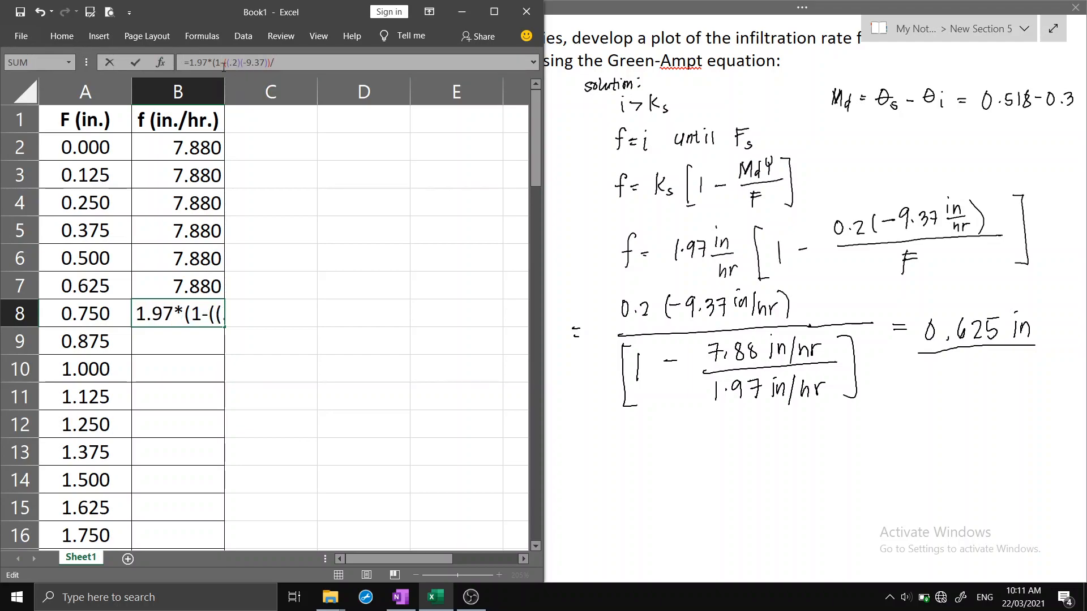
{"action": "type", "text": "("}
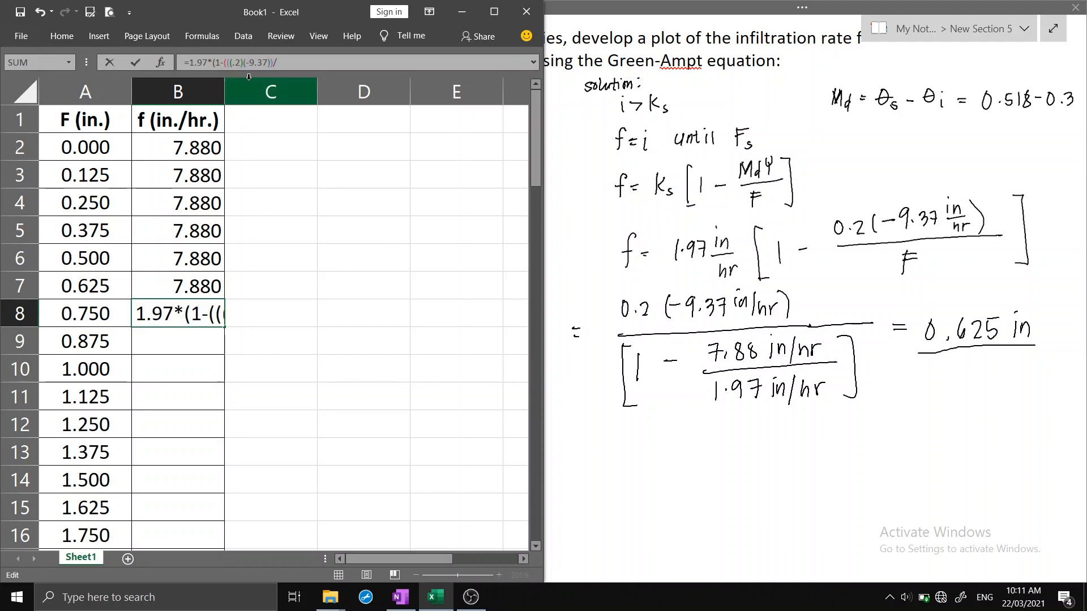
{"action": "left_click", "coordinate": [293, 67]}
{"action": "left_click", "coordinate": [99, 315]}
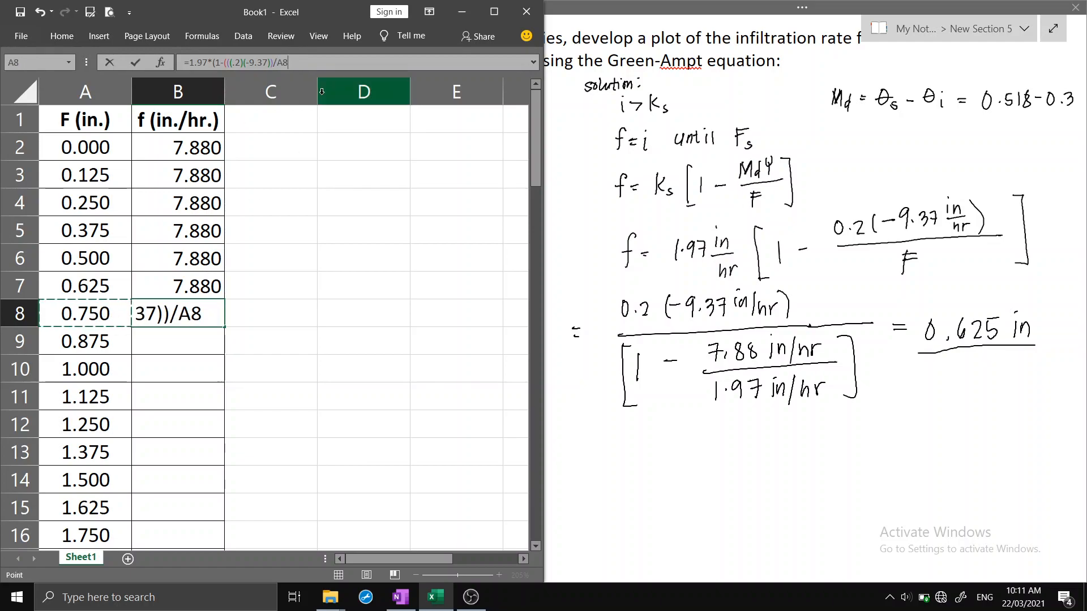
{"action": "type", "text": ")"}
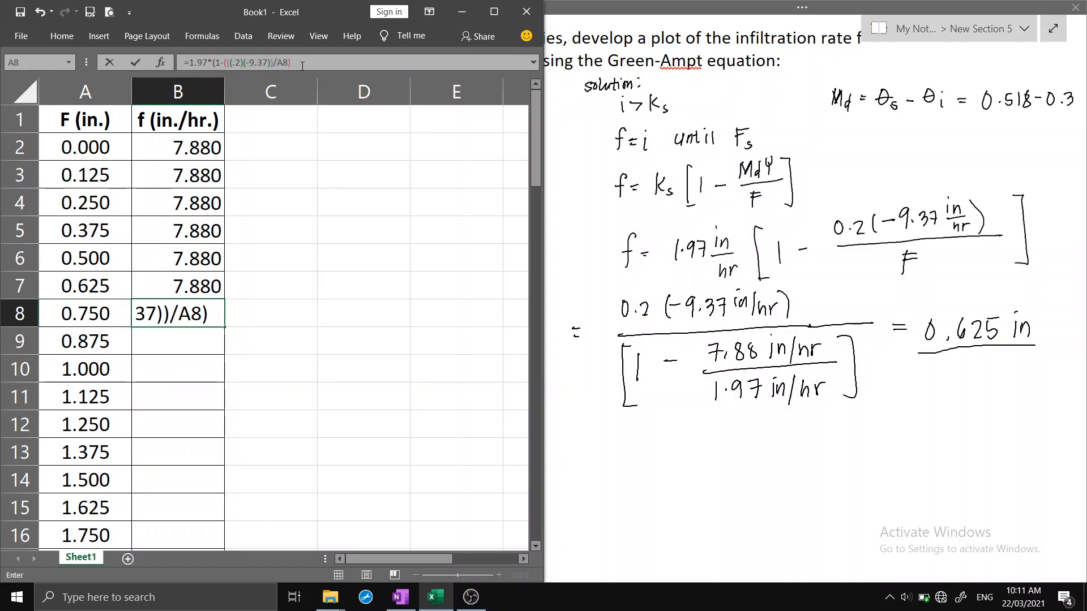
{"action": "key", "text": "Return"}
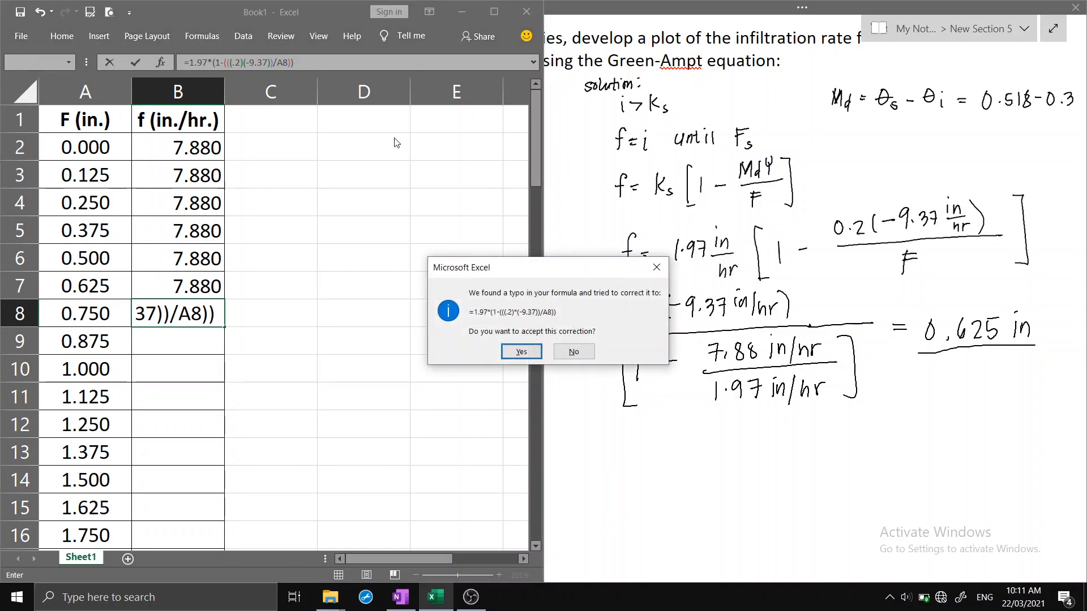
{"action": "left_click", "coordinate": [537, 351]}
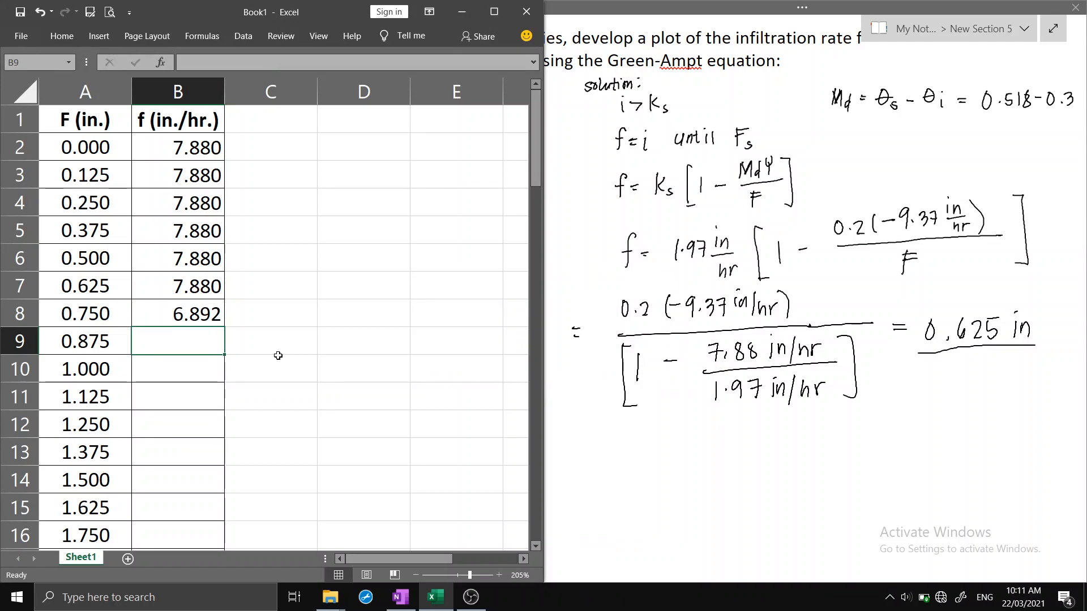
Try to remove the multiplication sign between (0.2) and (-9.37) in the B8 formula, accepting the suggested correction.
{"action": "left_click", "coordinate": [180, 309]}
{"action": "left_click", "coordinate": [236, 63]}
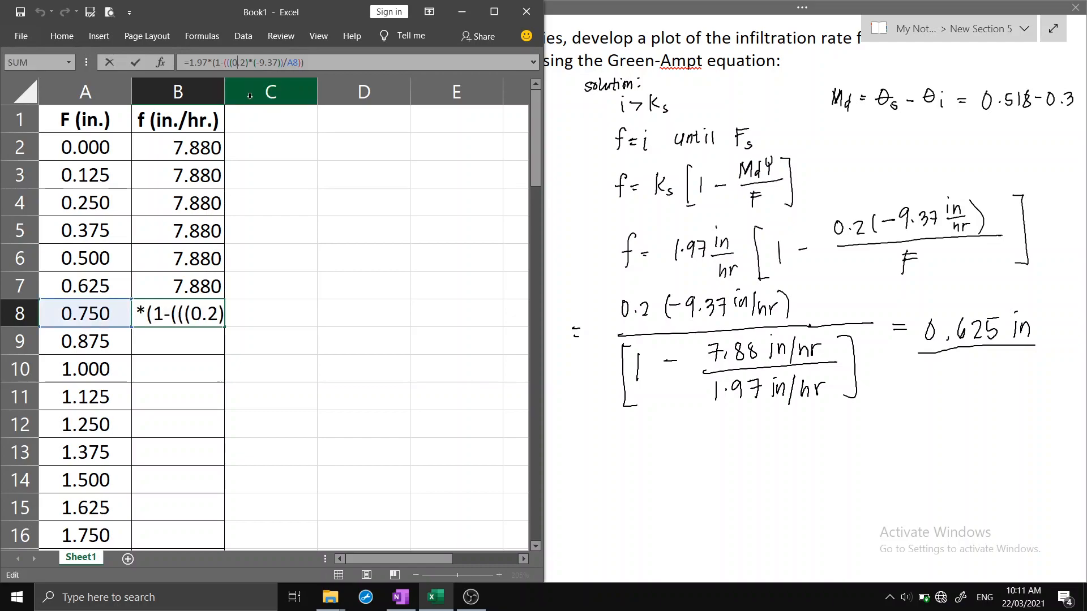
{"action": "left_click", "coordinate": [254, 62]}
{"action": "key", "text": "BackSpace"}
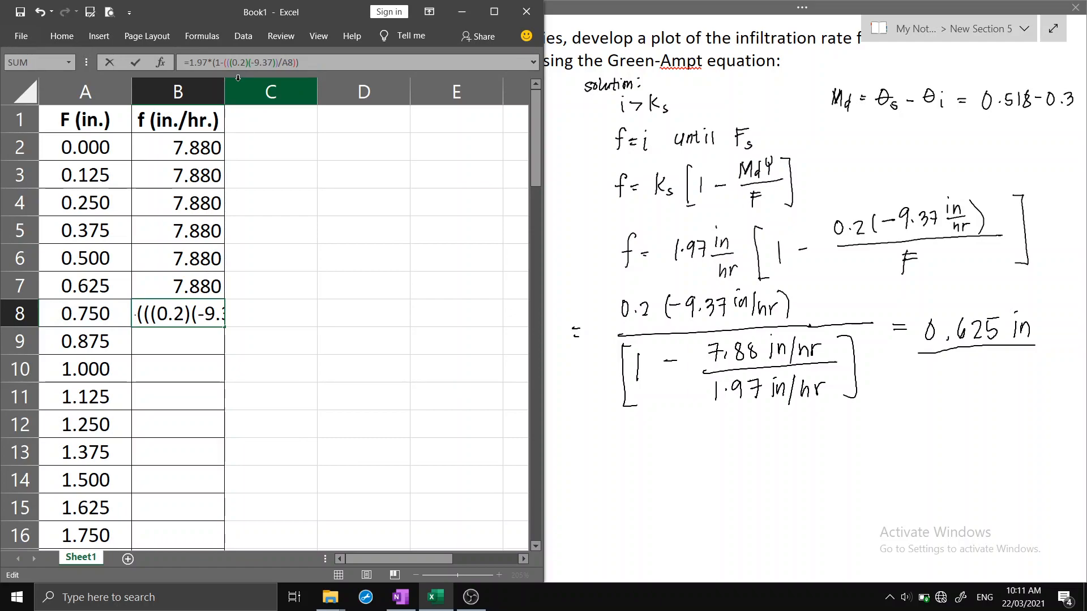
{"action": "left_click", "coordinate": [317, 63]}
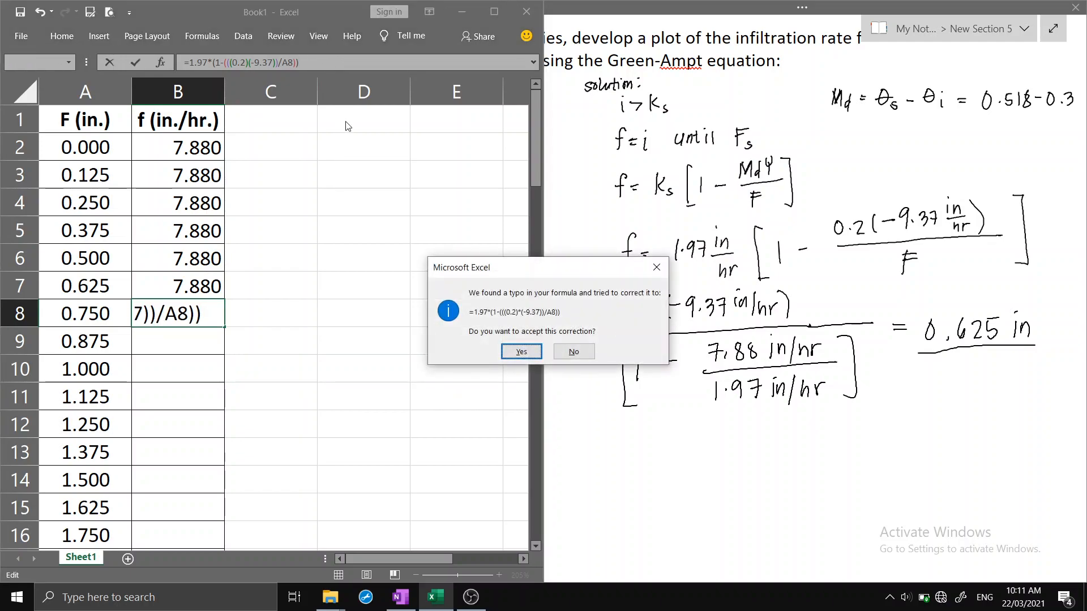
{"action": "left_click", "coordinate": [520, 353]}
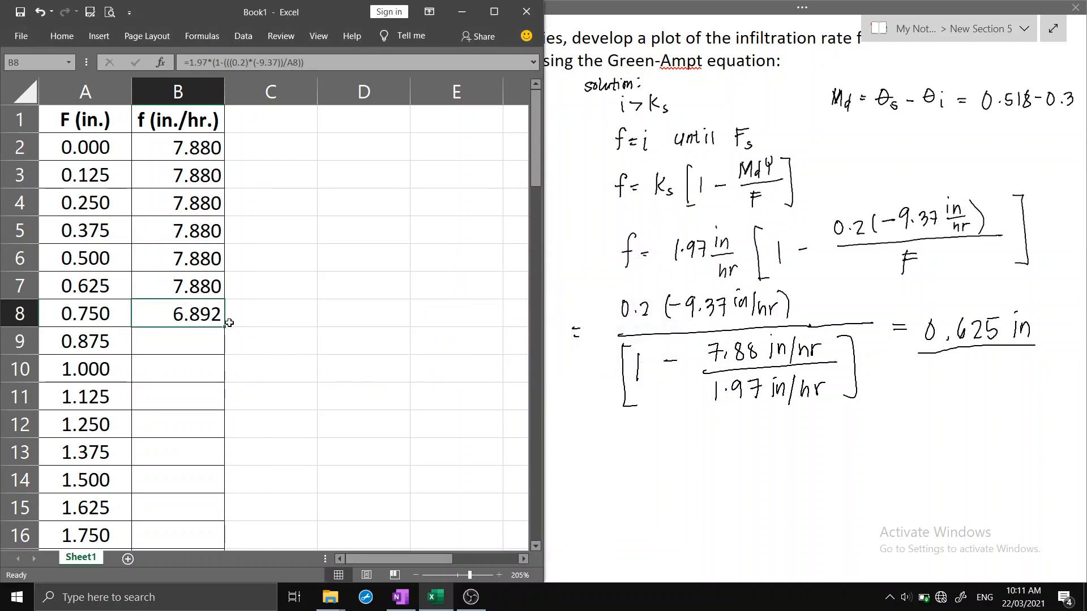
Fill the B8 formula down column B through row 74.
{"action": "left_click_drag", "start_coordinate": [225, 327], "coordinate": [181, 515]}
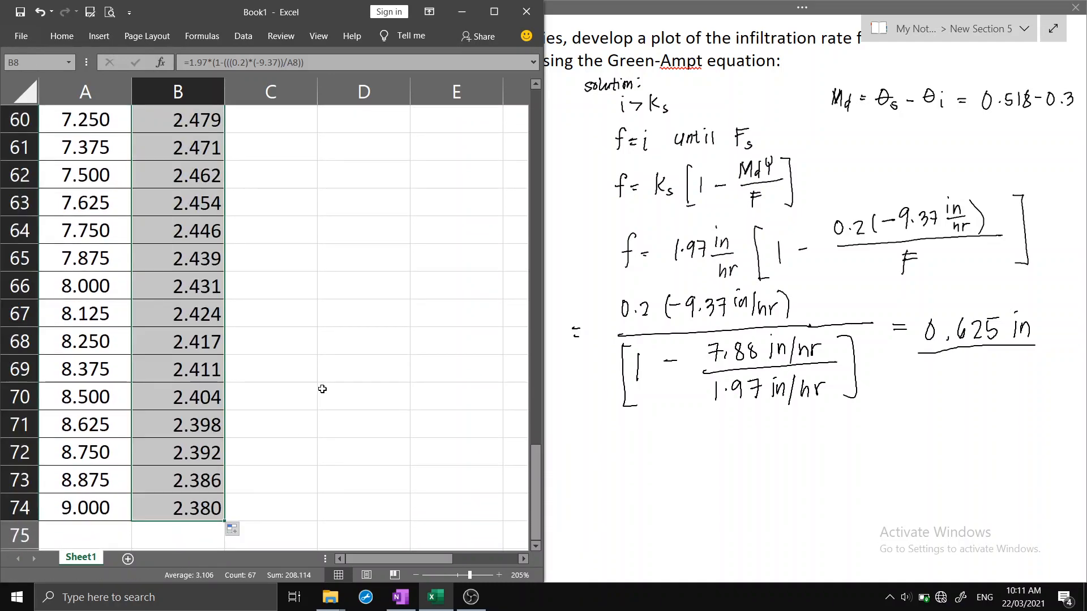
{"action": "scroll", "coordinate": [322, 385], "scroll_direction": "up", "scroll_amount": 16}
{"action": "scroll", "coordinate": [343, 182], "scroll_direction": "up", "scroll_amount": 4}
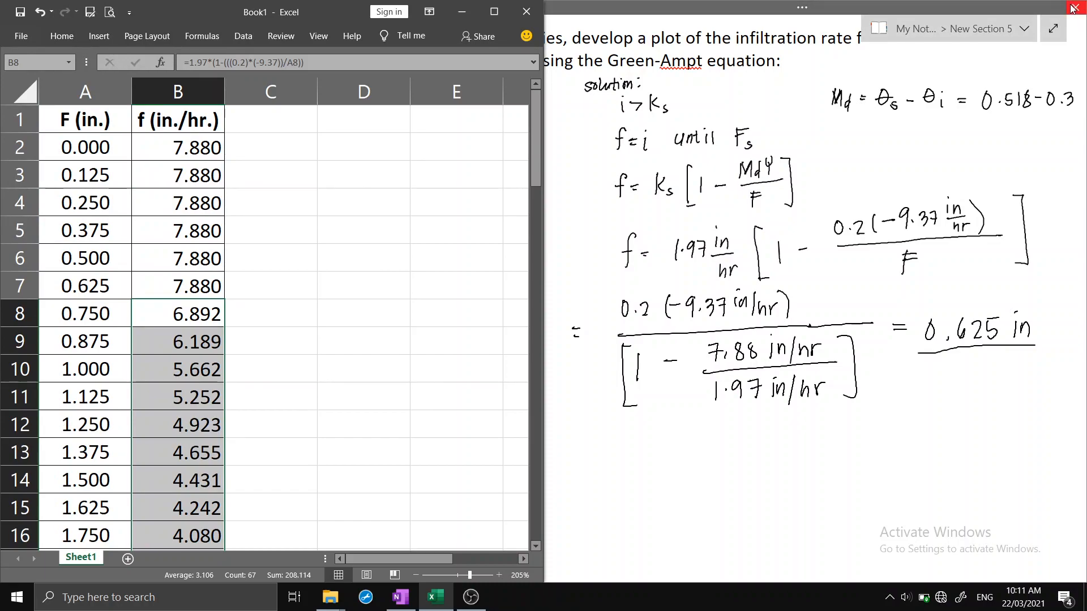
Close the OneNote window and maximize the Excel workbook.
{"action": "left_click", "coordinate": [801, 105]}
{"action": "key", "text": "alt+F4"}
{"action": "left_click", "coordinate": [493, 11]}
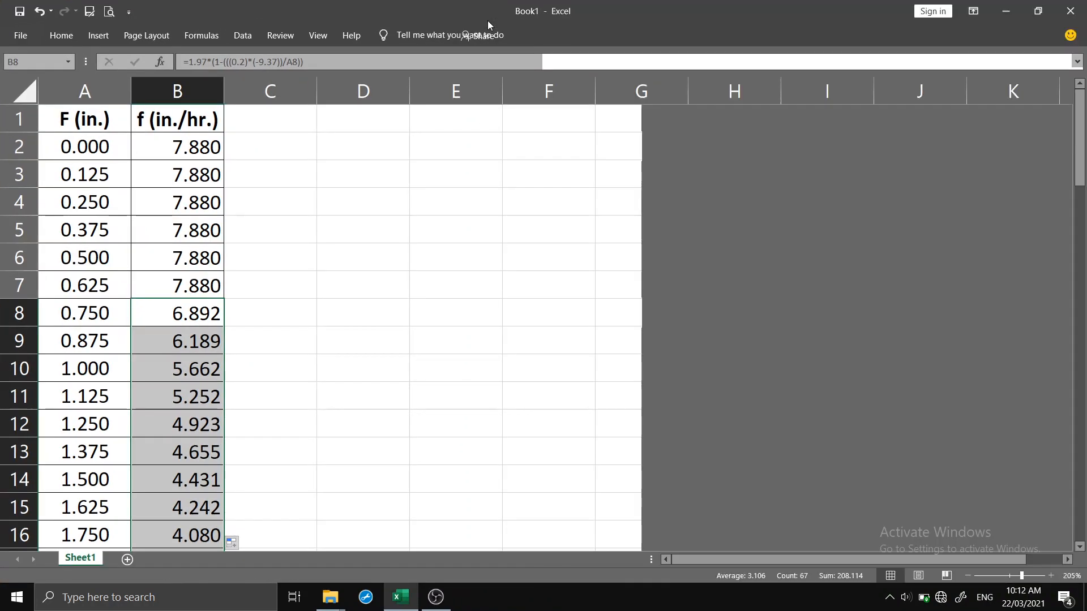
Insert a Scatter with Straight Lines chart from the F and f data in A2:B74.
{"action": "scroll", "coordinate": [459, 252], "scroll_direction": "down", "scroll_amount": 4}
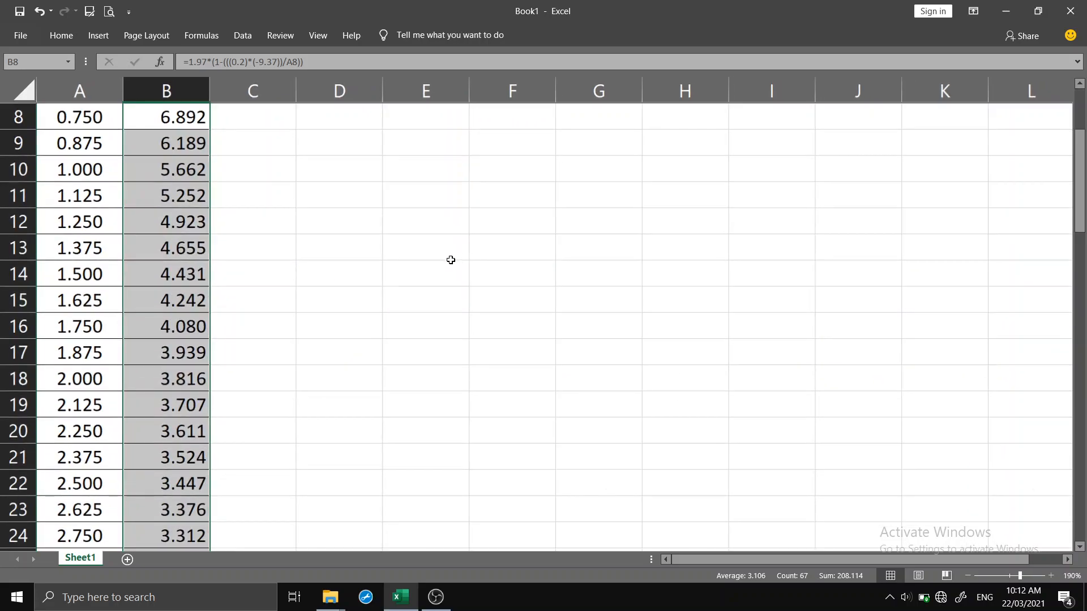
{"action": "left_click_drag", "start_coordinate": [61, 126], "coordinate": [117, 506]}
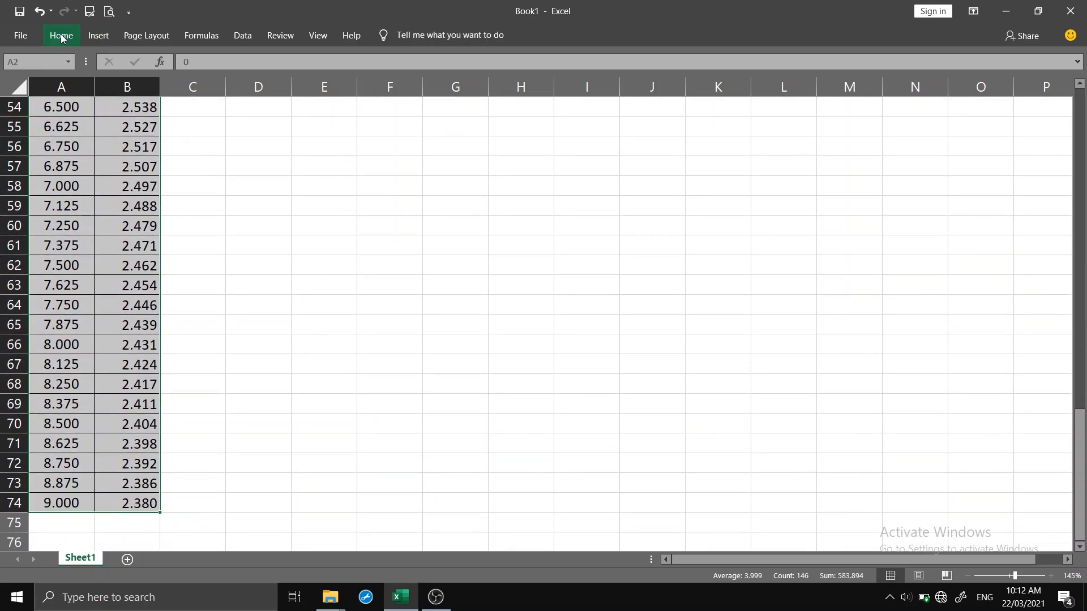
{"action": "left_click", "coordinate": [89, 35]}
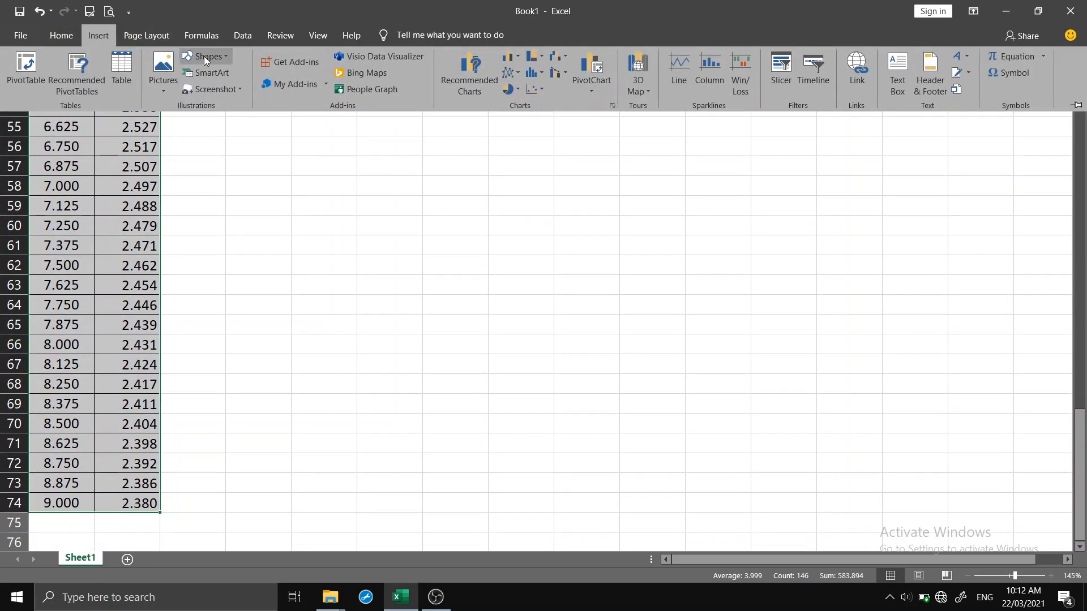
{"action": "left_click", "coordinate": [541, 86]}
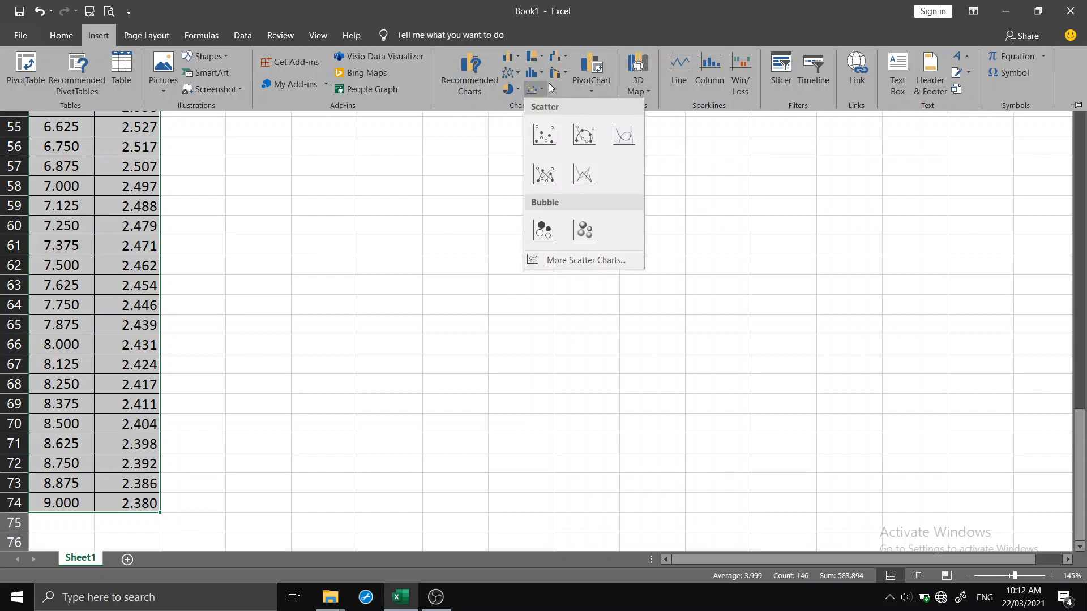
{"action": "left_click", "coordinate": [584, 181]}
Move the scatter chart up beside the first rows of the table and enlarge it to reach about column M and row 22.
{"action": "left_click_drag", "start_coordinate": [408, 242], "coordinate": [425, 176]}
{"action": "scroll", "coordinate": [939, 238], "scroll_direction": "up", "scroll_amount": 7}
{"action": "left_click_drag", "start_coordinate": [498, 529], "coordinate": [461, 107]}
{"action": "scroll", "coordinate": [729, 202], "scroll_direction": "up", "scroll_amount": 4}
{"action": "left_click_drag", "start_coordinate": [388, 343], "coordinate": [369, 150]}
{"action": "scroll", "coordinate": [854, 218], "scroll_direction": "up", "scroll_amount": 6}
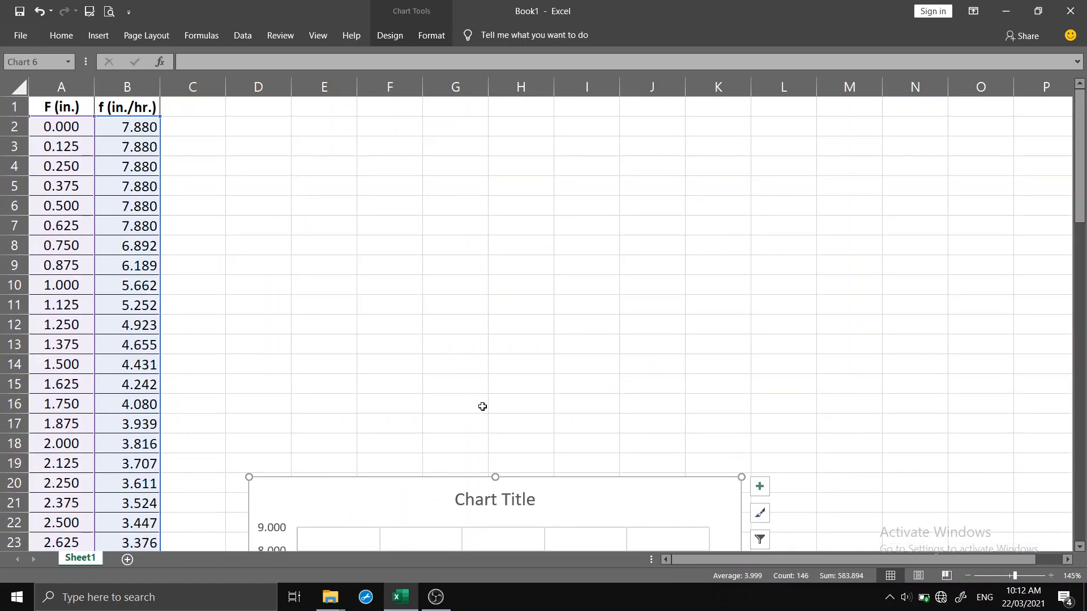
{"action": "left_click_drag", "start_coordinate": [357, 492], "coordinate": [293, 120]}
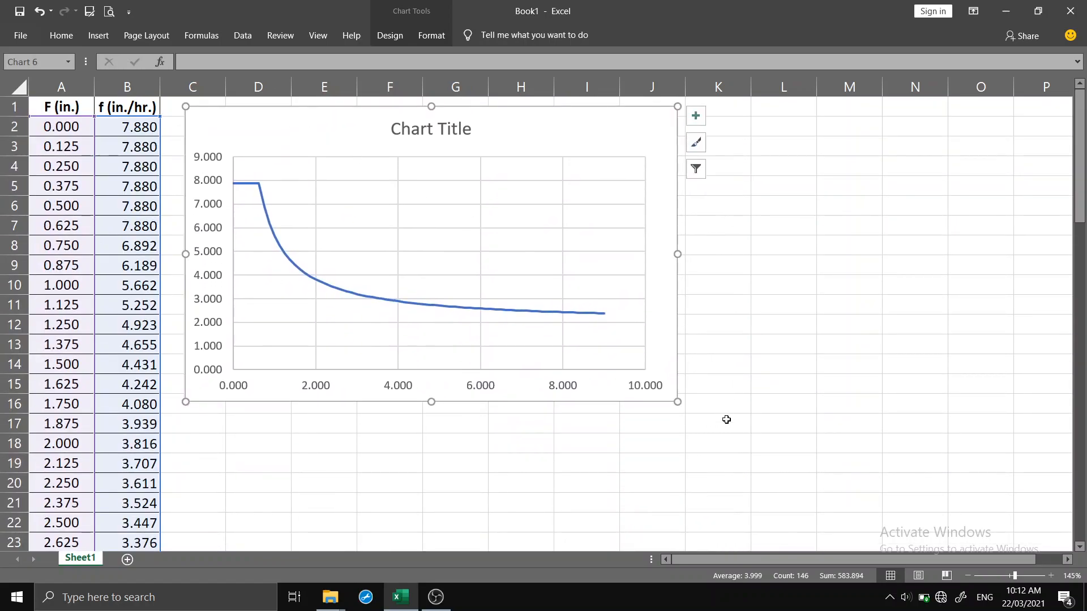
{"action": "left_click_drag", "start_coordinate": [677, 402], "coordinate": [870, 529]}
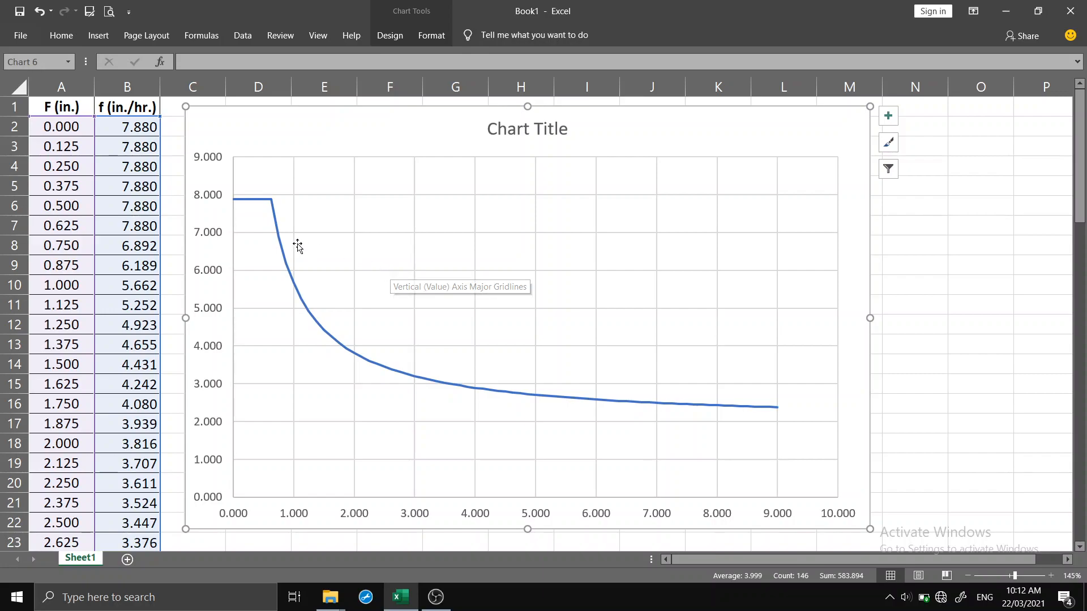
{"action": "mouse_move", "coordinate": [280, 253]}
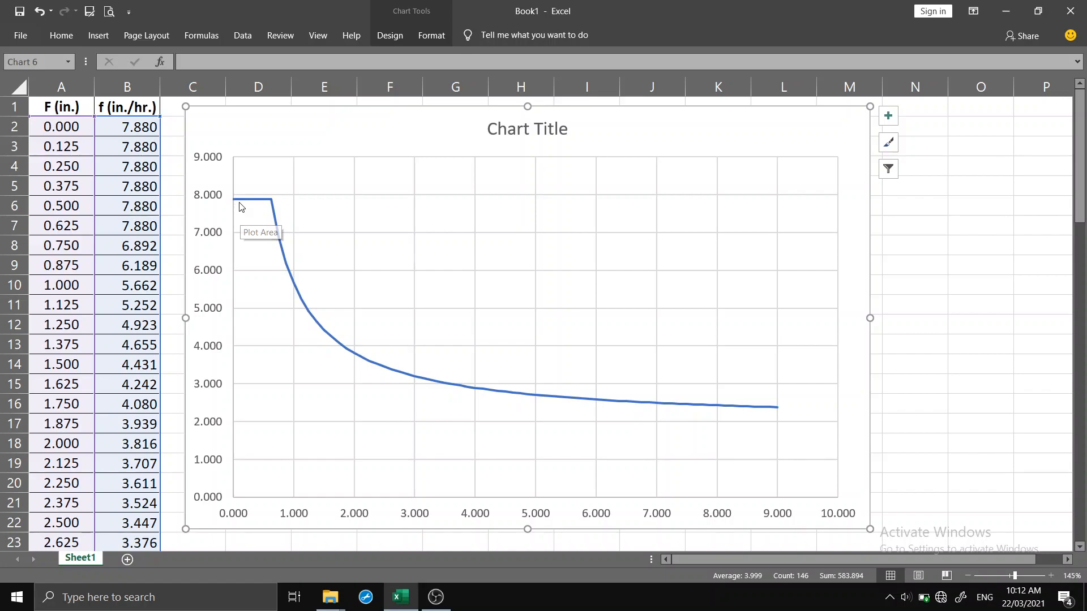
{"action": "mouse_move", "coordinate": [272, 206]}
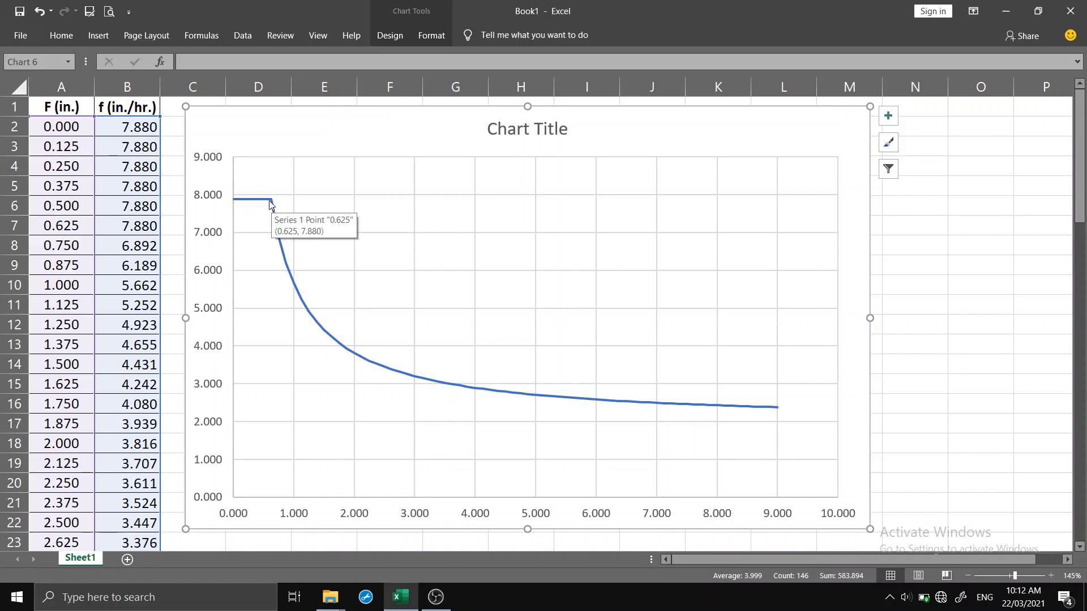